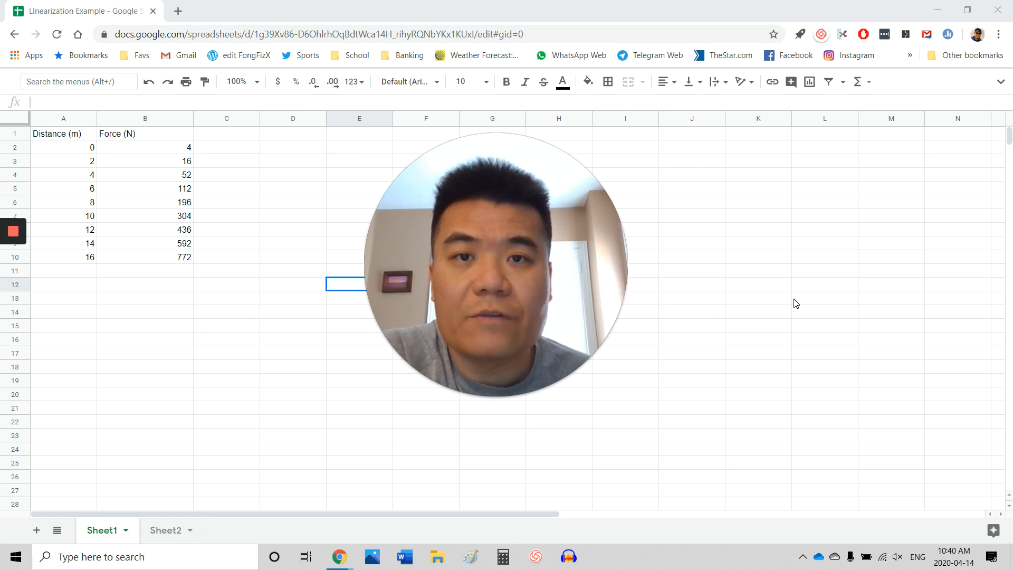
mouse_move(544, 331)
click(496, 393)
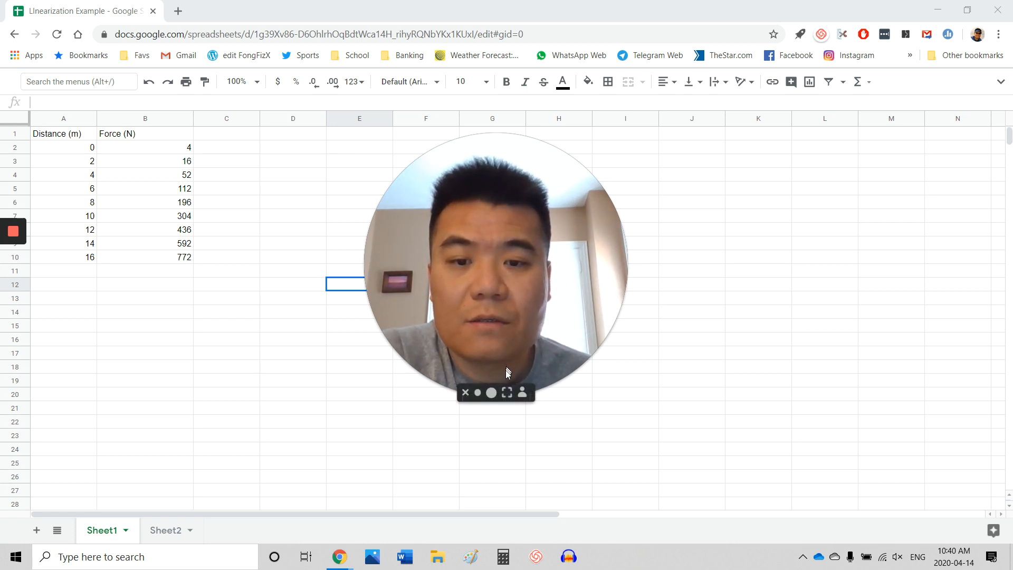
click(465, 393)
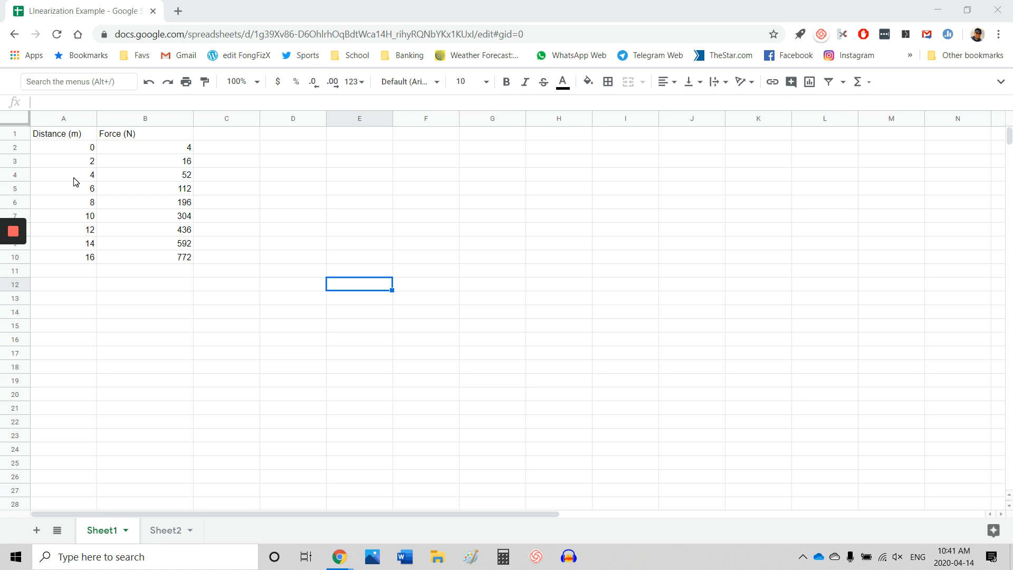
Insert a scatter chart of Force (N) against Distance (m) from A1:B10 and place it beside the data table
drag(70, 138, 154, 264)
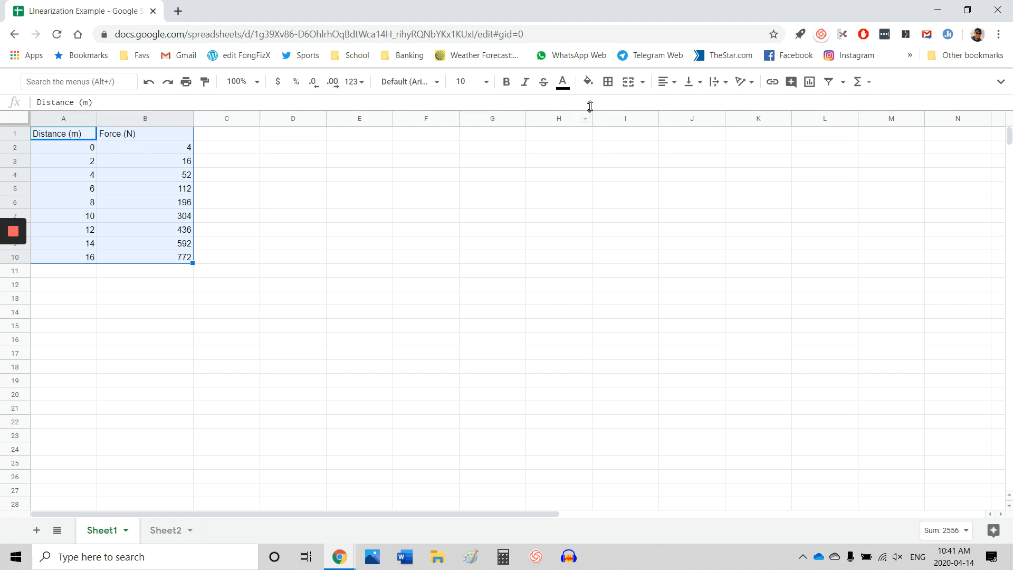
click(809, 90)
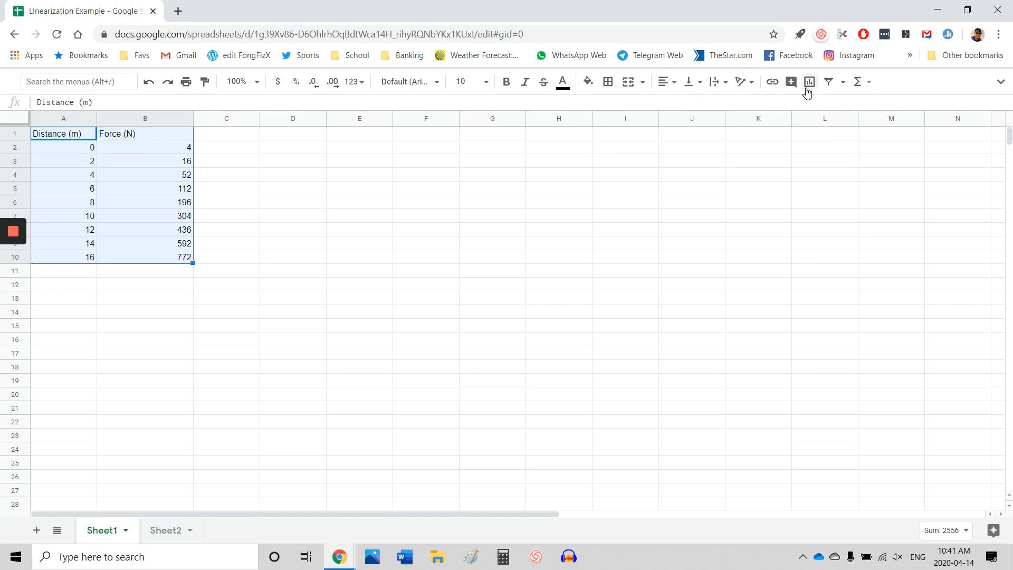
drag(364, 330, 463, 223)
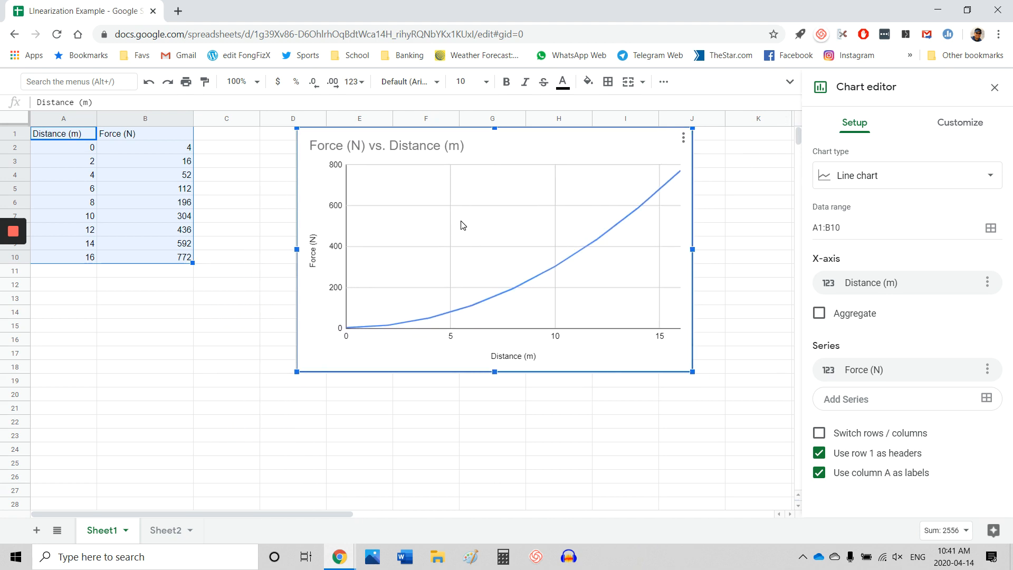
click(853, 178)
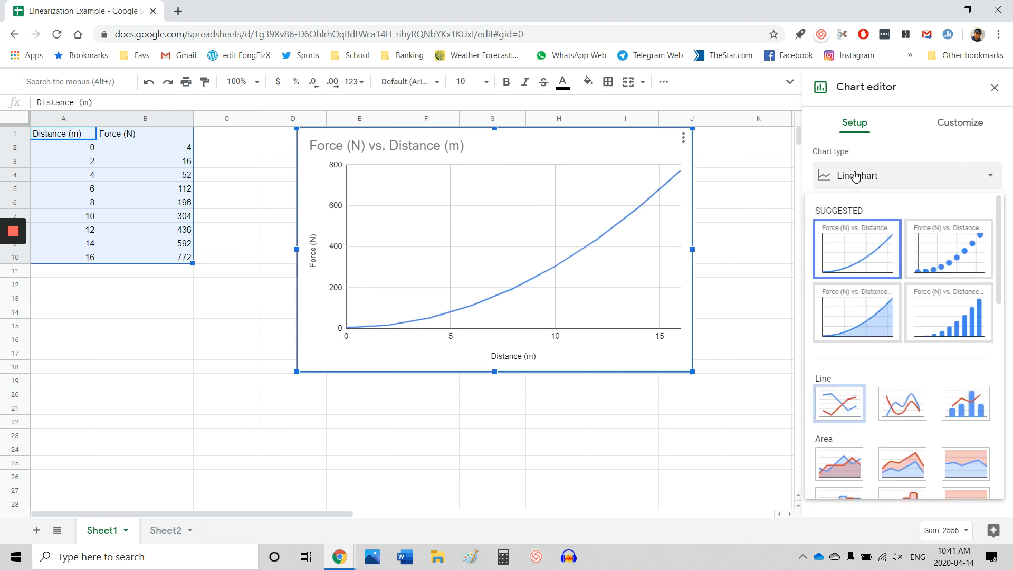
click(932, 257)
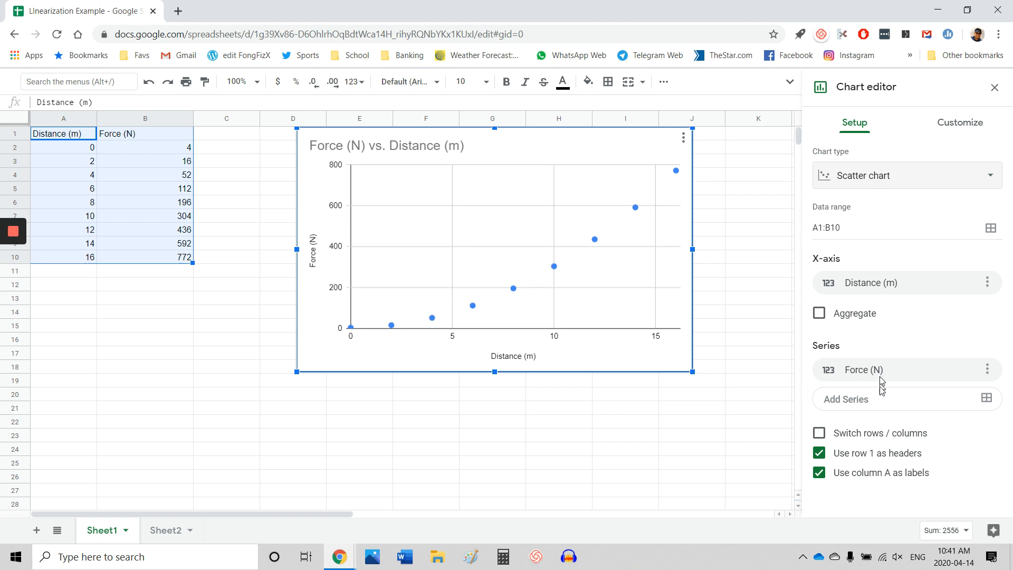
Add a trendline to the Force (N) series of the scatter chart
click(953, 125)
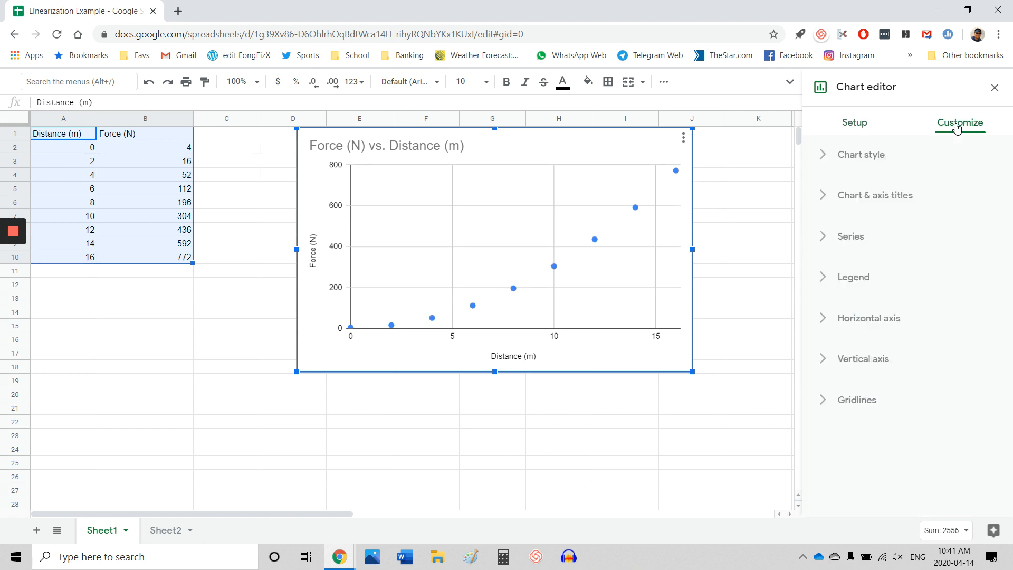
click(850, 237)
scroll(878, 354, down, 4)
scroll(879, 354, up, 4)
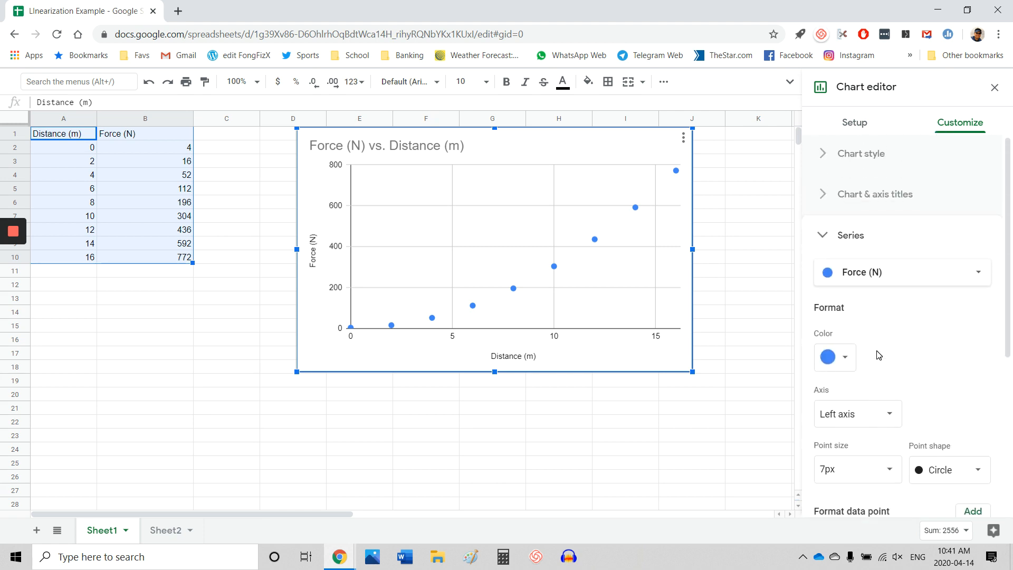
scroll(877, 353, down, 5)
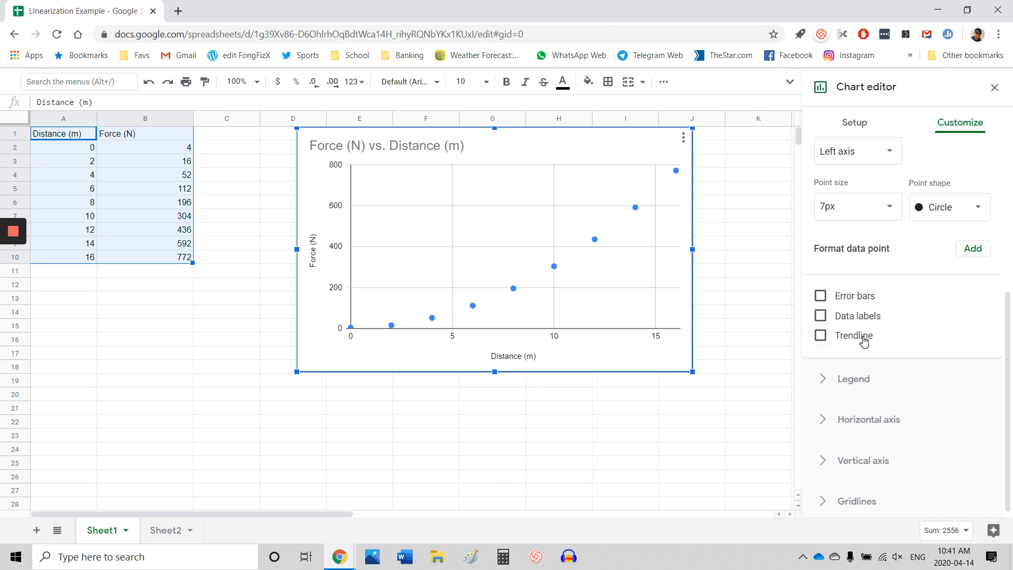
click(863, 341)
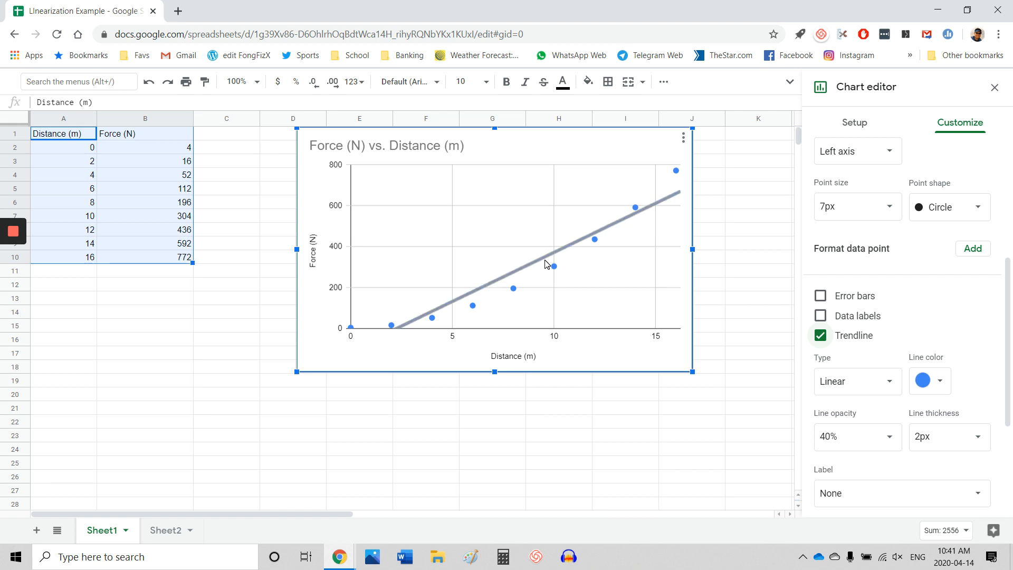
Try an exponential fit for the trendline, then set its type to Polynomial
click(829, 382)
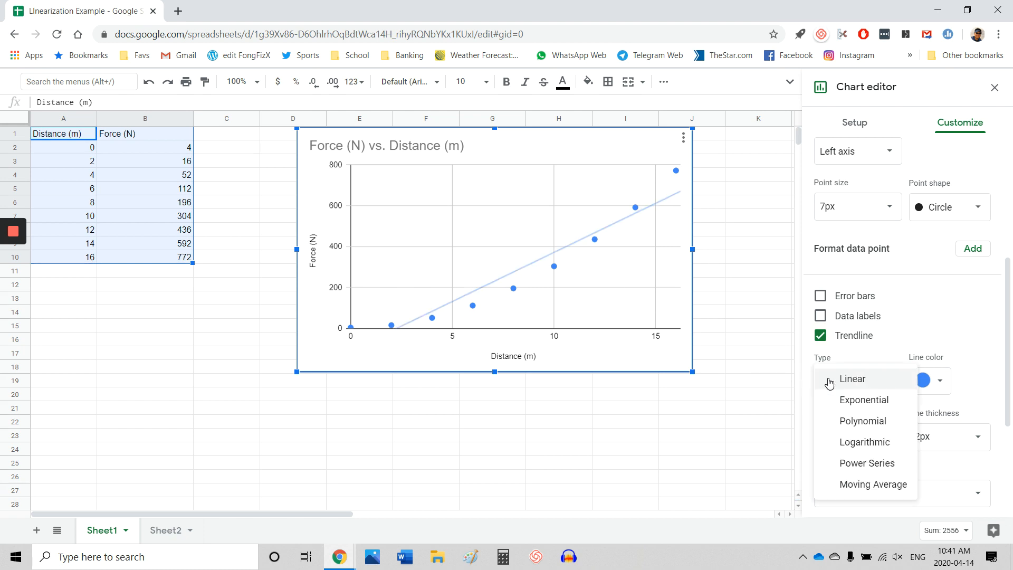
click(834, 408)
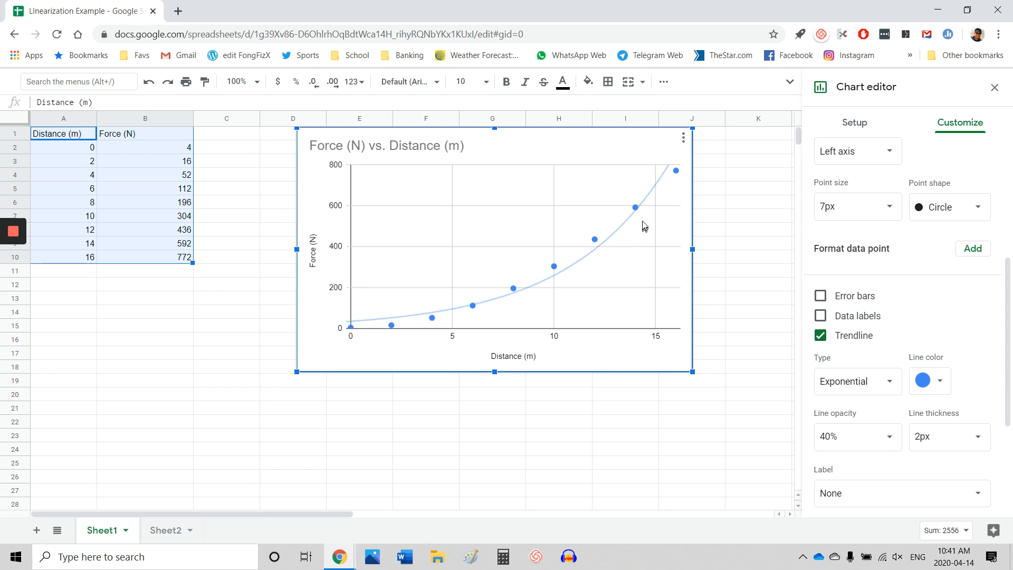
click(851, 389)
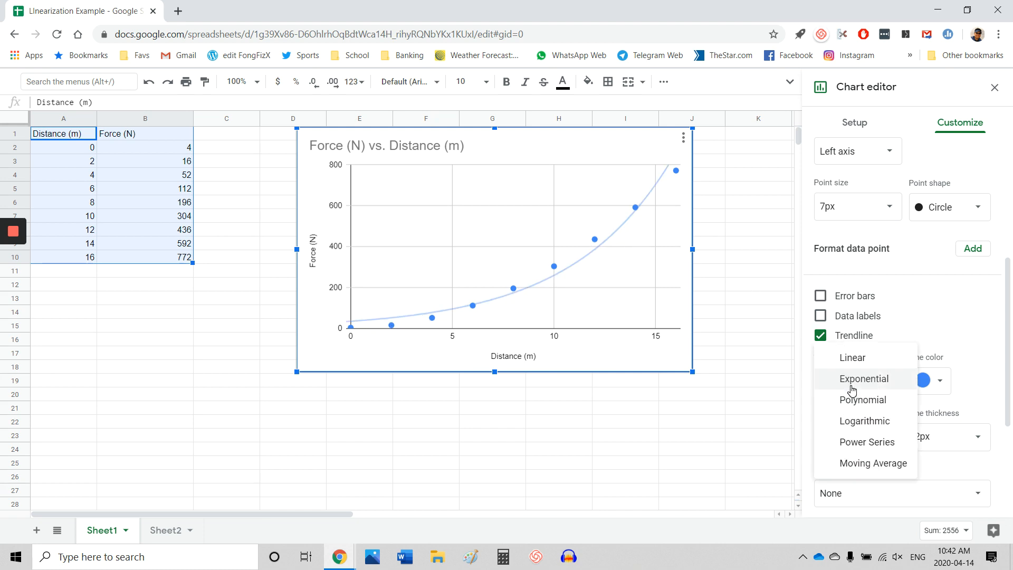
click(852, 402)
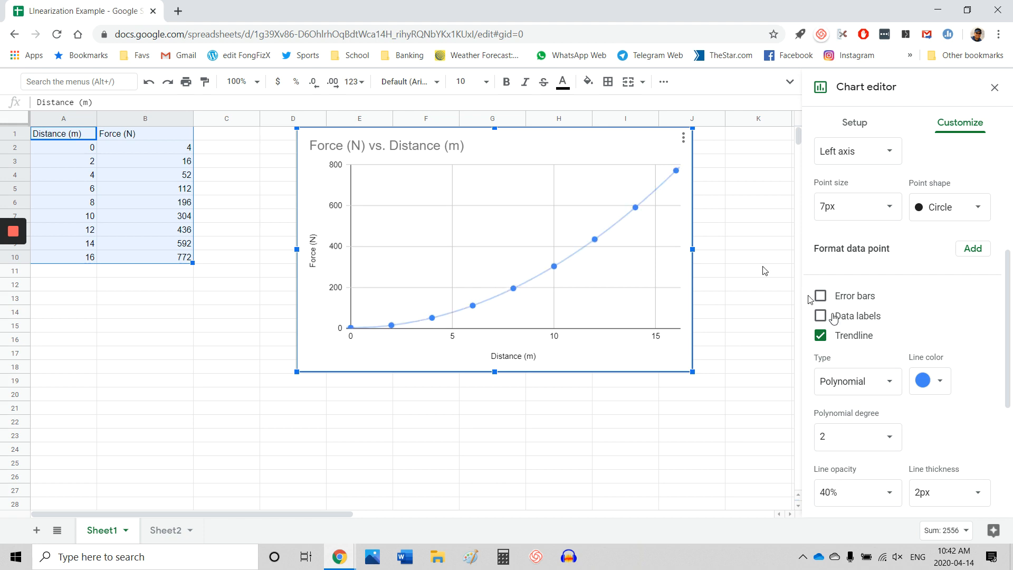
Label the polynomial trendline with its equation by choosing Use Equation
scroll(971, 440, down, 1)
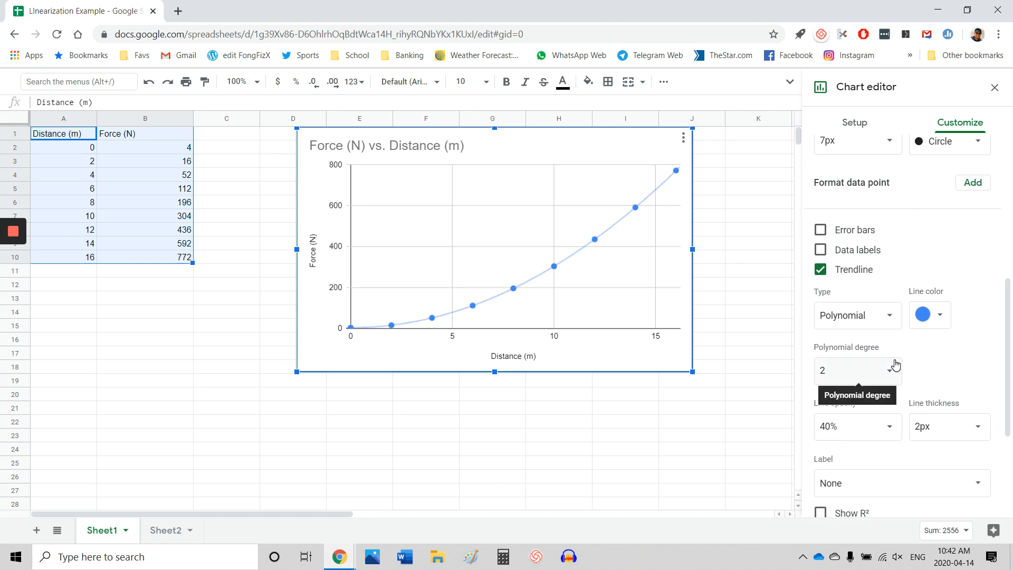
scroll(895, 364, down, 2)
click(875, 357)
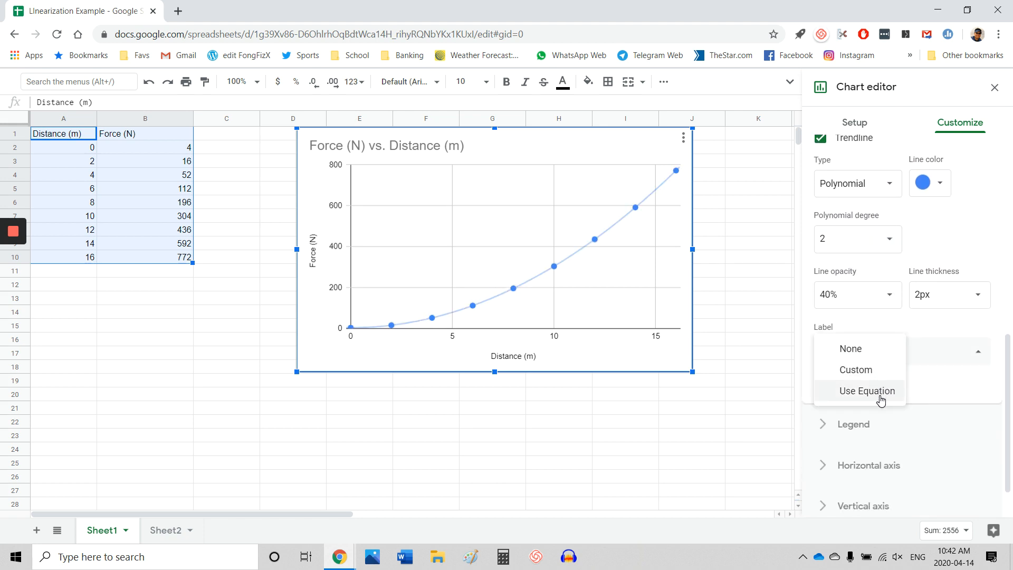
click(880, 390)
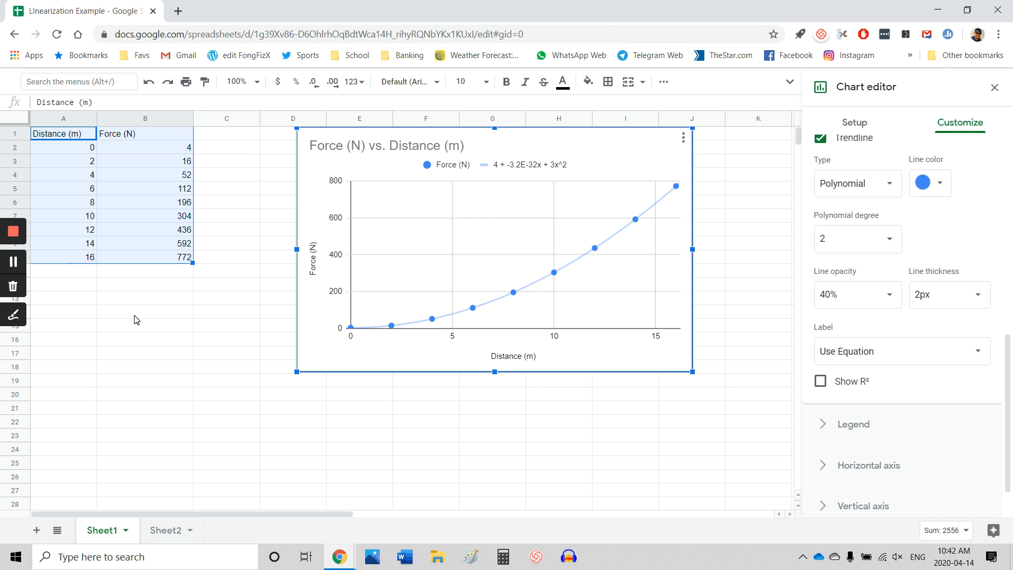
Copy the distance and force table in A1:B10 of Sheet1 into Sheet2, starting at cell A1
drag(83, 135, 151, 264)
right_click(148, 208)
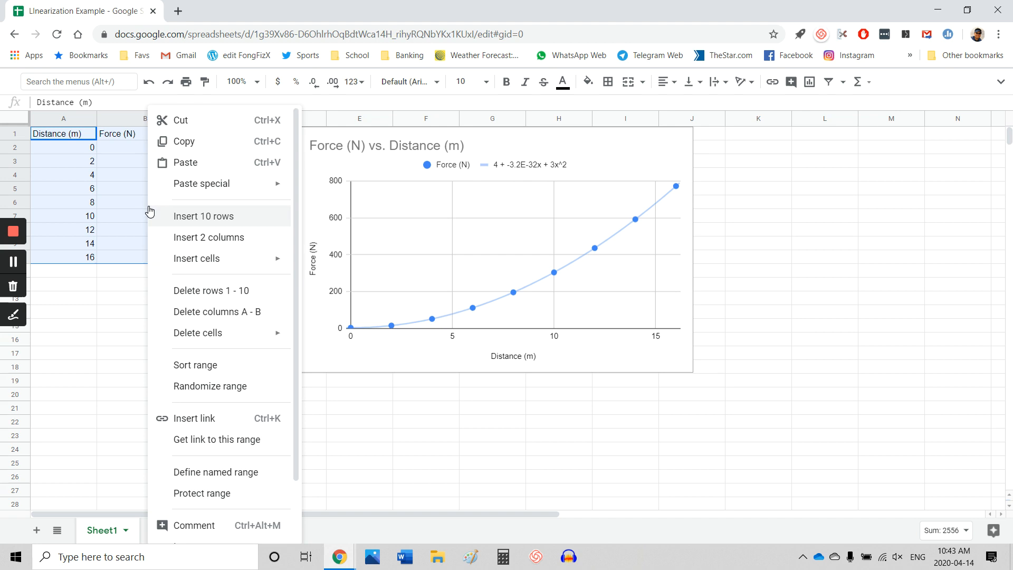
click(195, 142)
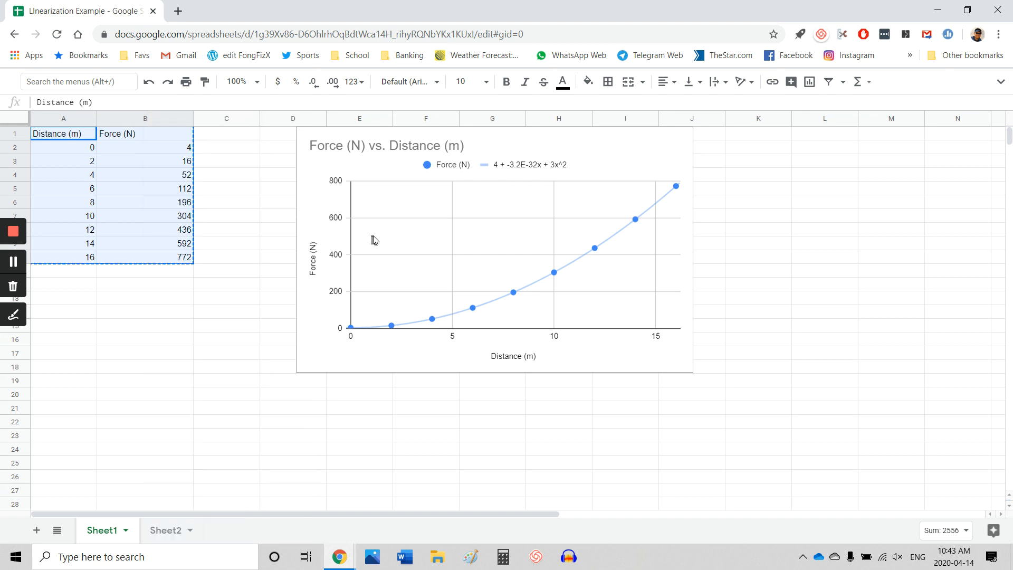
click(165, 532)
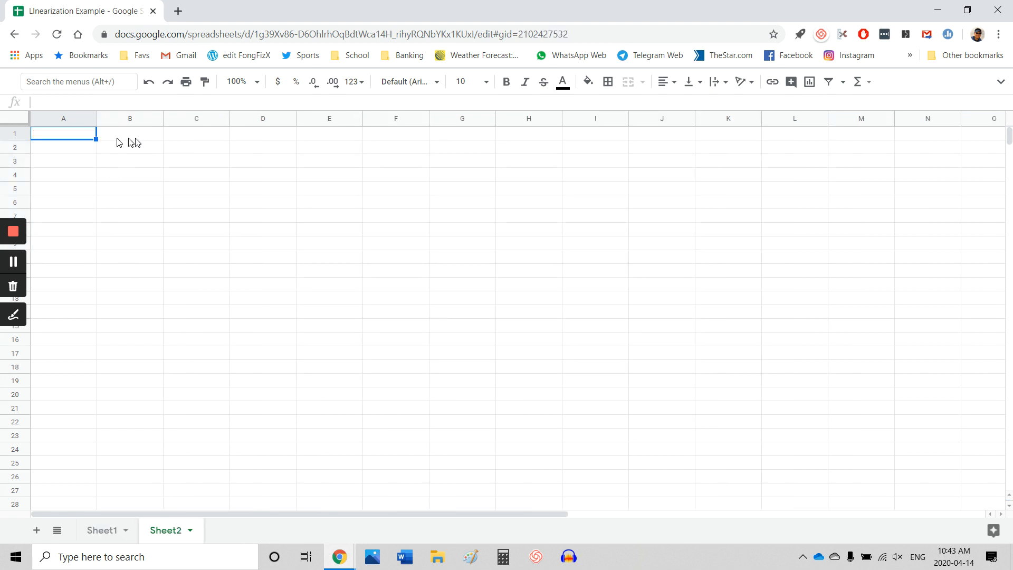
right_click(75, 138)
mouse_move(152, 190)
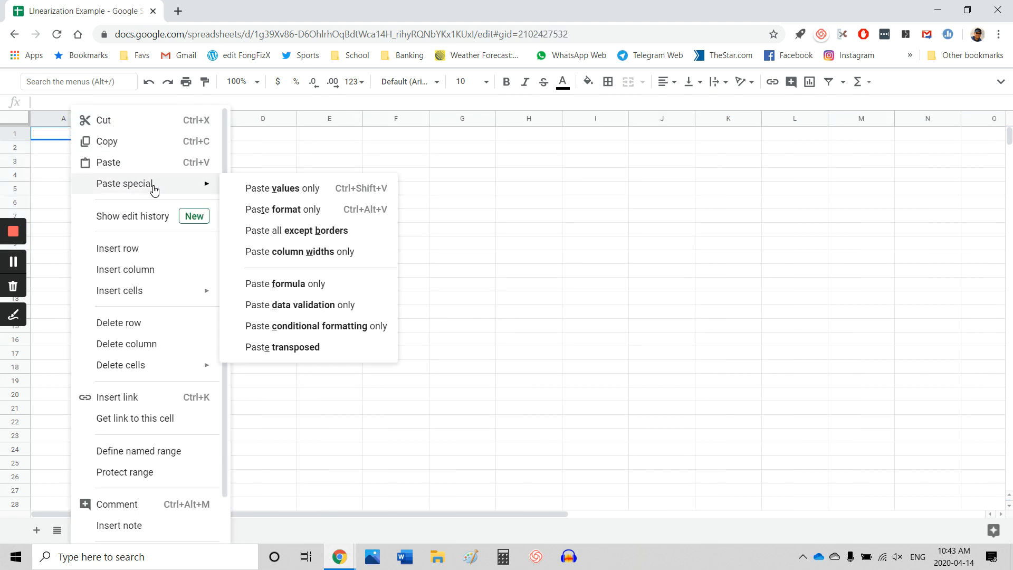
click(164, 162)
click(285, 191)
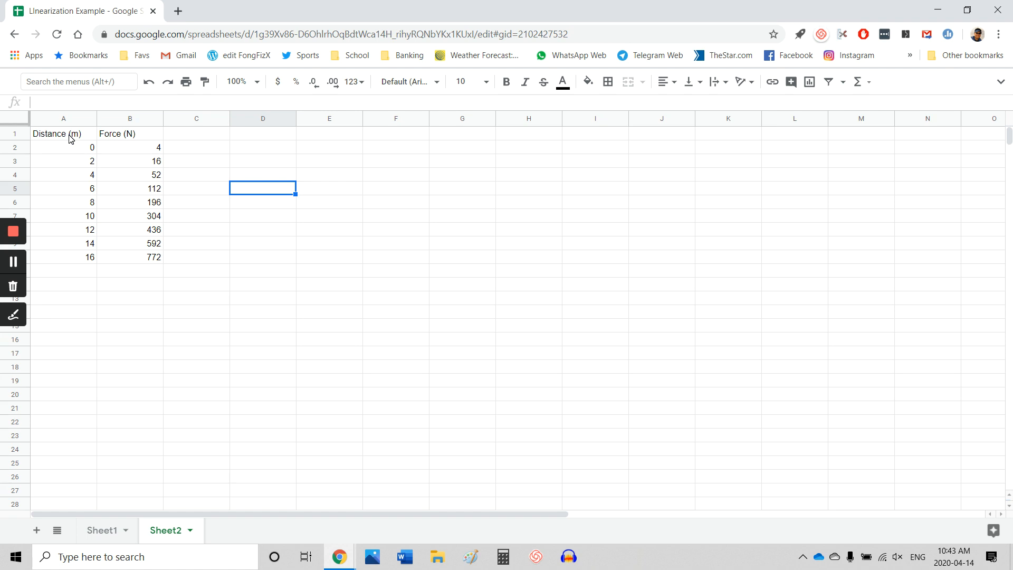
Copy the Distance (m) column A1:A10 on Sheet2 and paste it starting at D1
drag(71, 139, 72, 260)
right_click(73, 261)
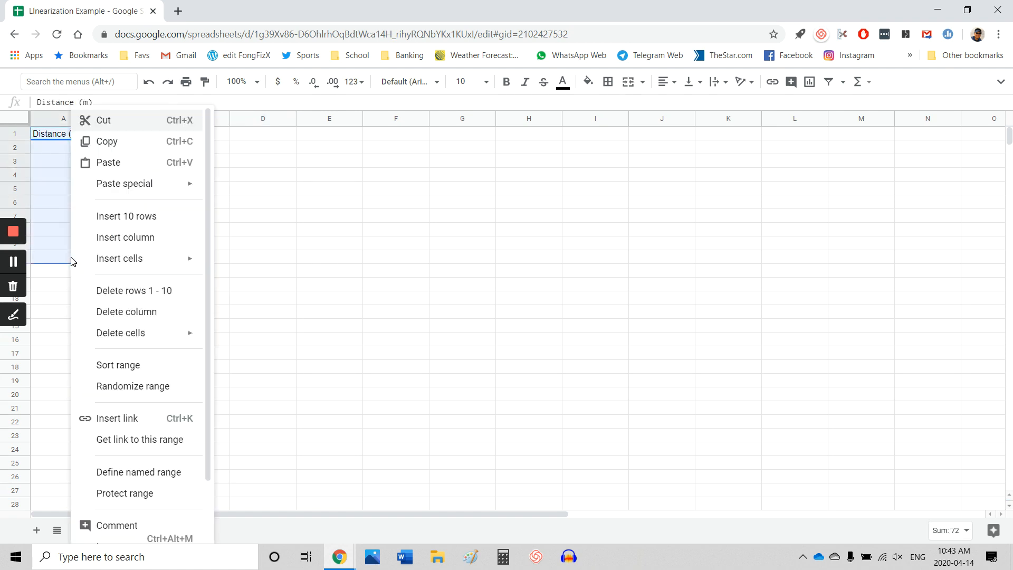
click(106, 141)
click(263, 136)
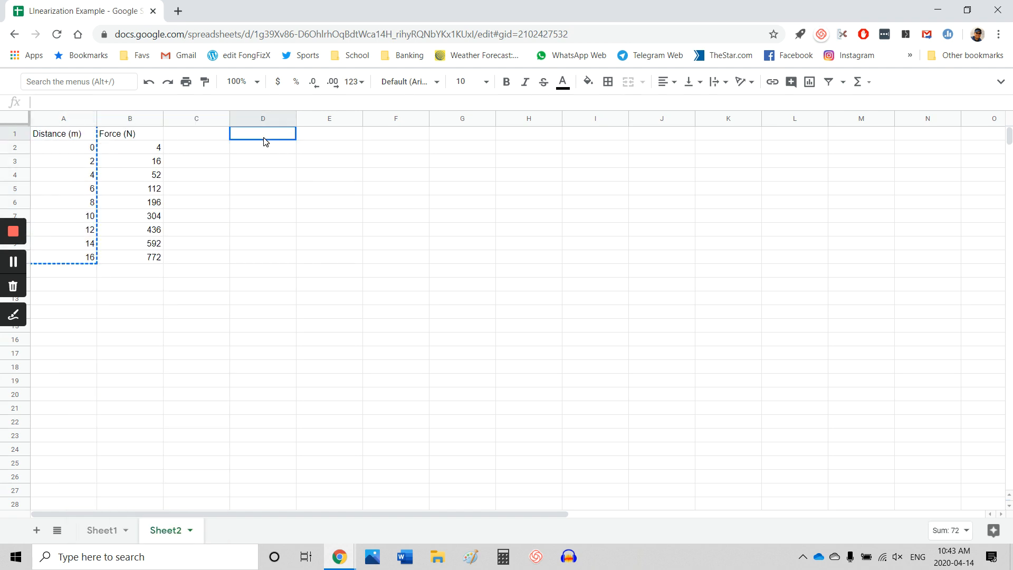
right_click(264, 141)
click(302, 161)
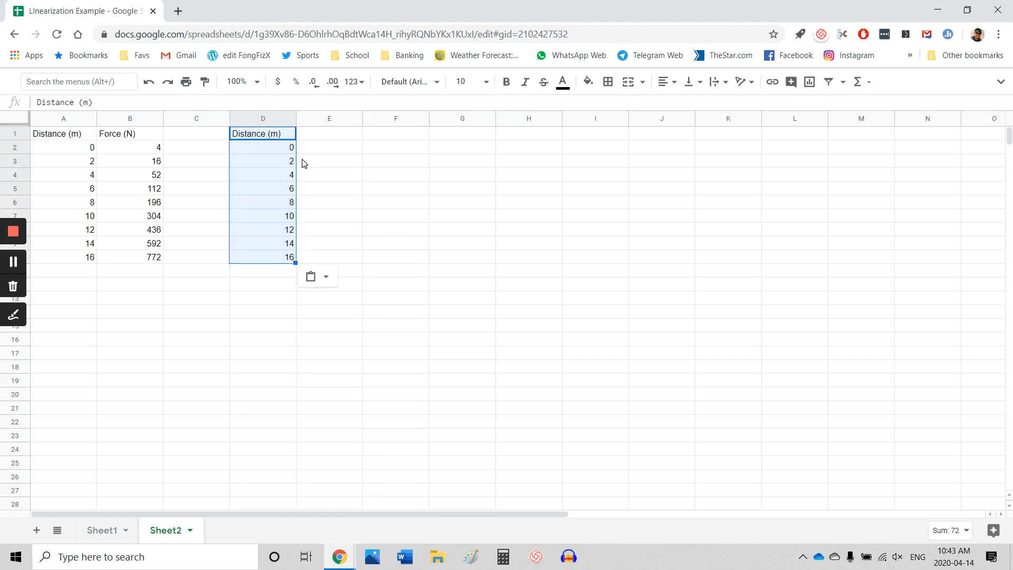
Enter the header "Distance Squared (m^2)" in E1 and widen column E to fit it
click(321, 136)
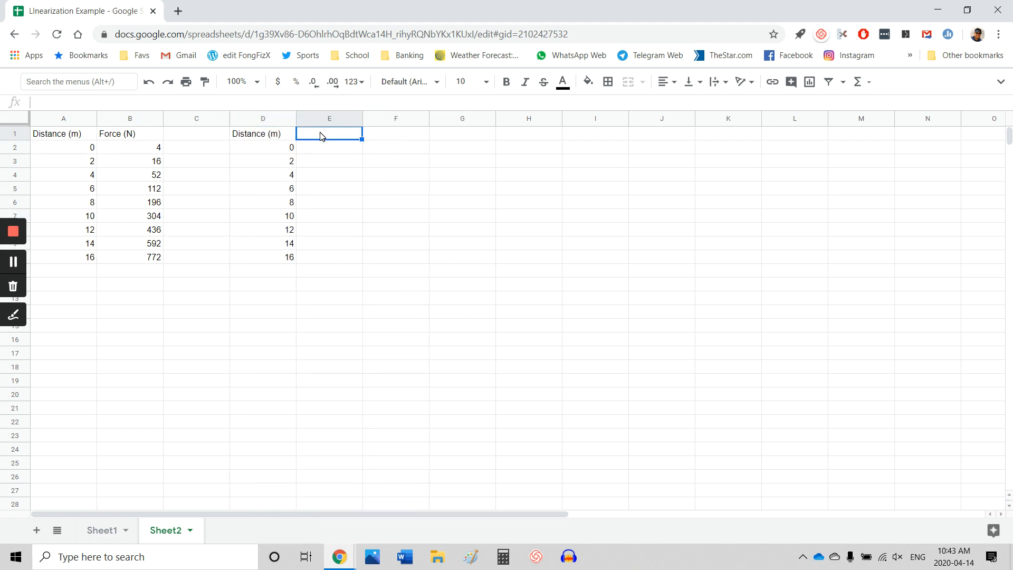
text(Distance Sq)
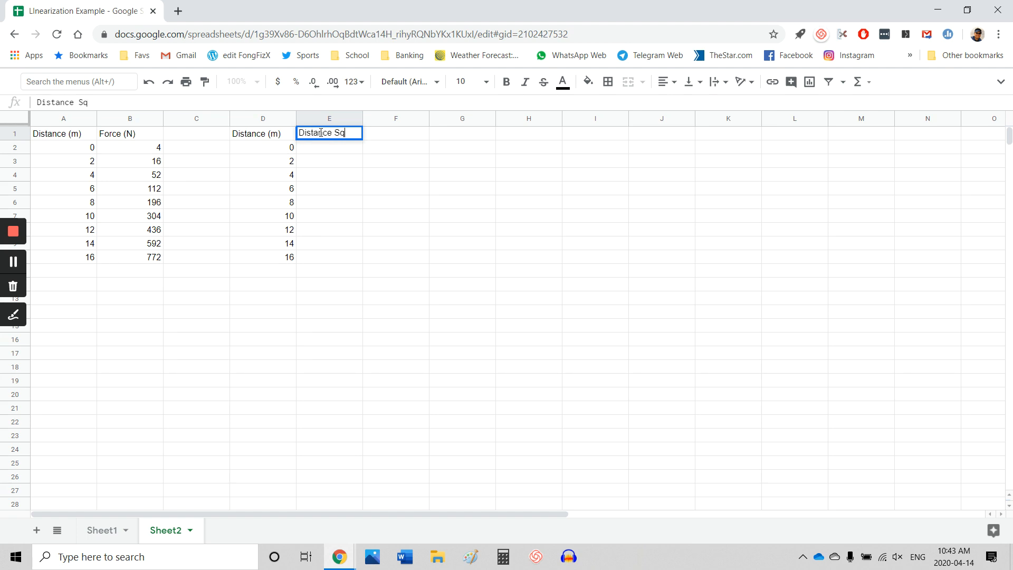
text(uared (m^2)
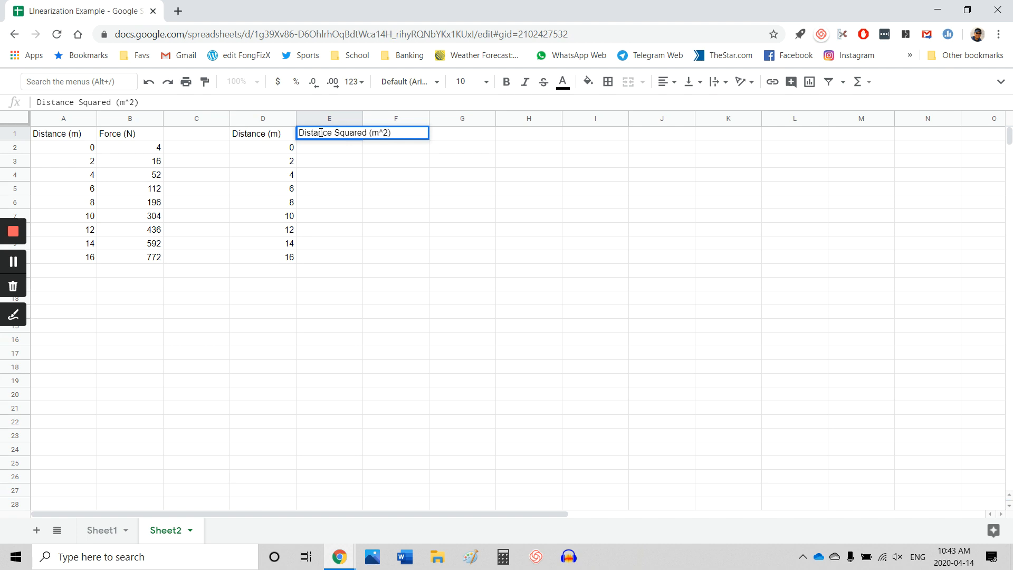
key(Return)
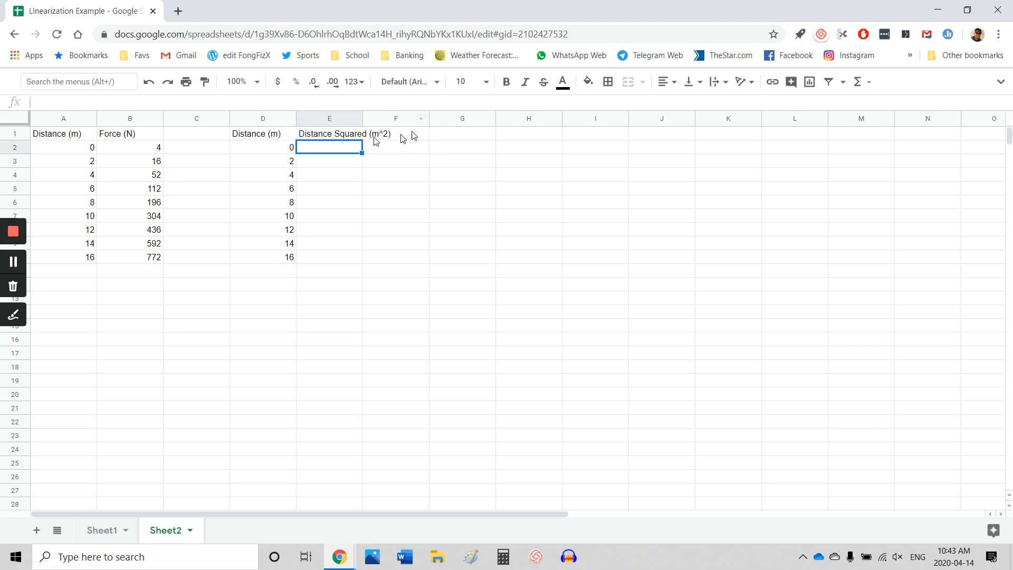
click(363, 121)
drag(363, 125, 394, 125)
click(427, 160)
click(360, 137)
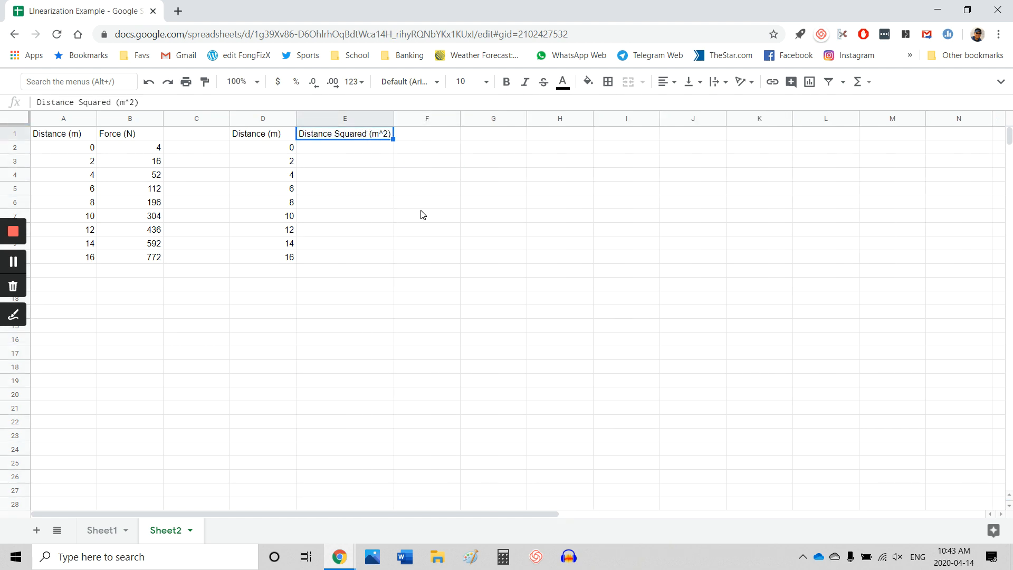
Enter the formula =D2^2 in E2 and fill it down to E10
click(319, 153)
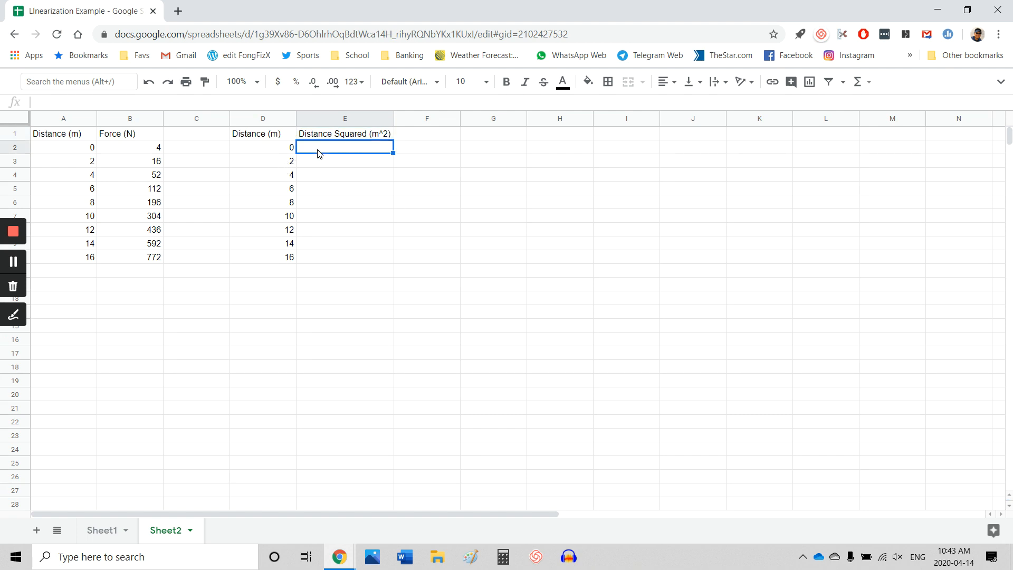
text(=)
click(255, 152)
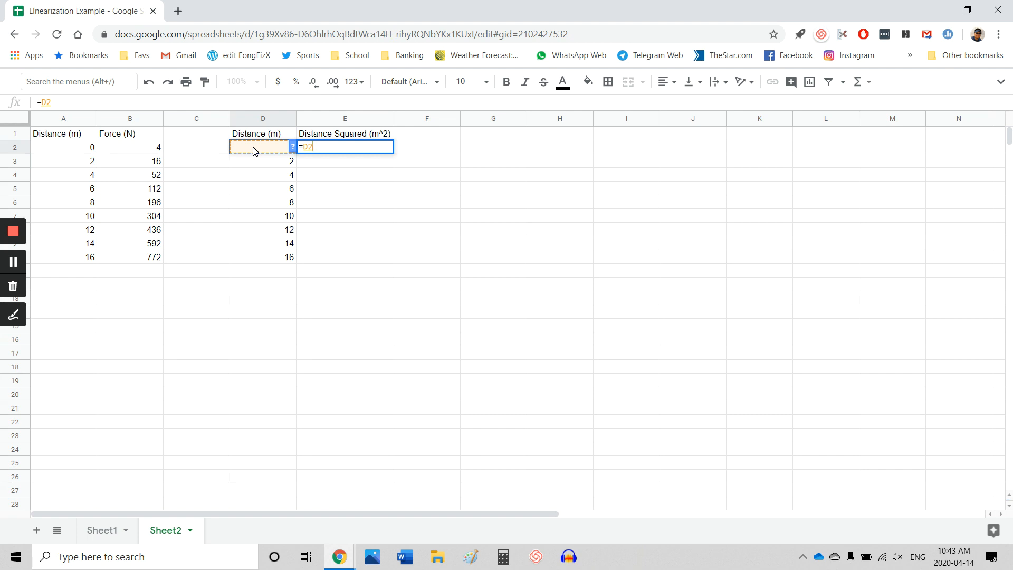
text(^2)
key(Return)
click(320, 149)
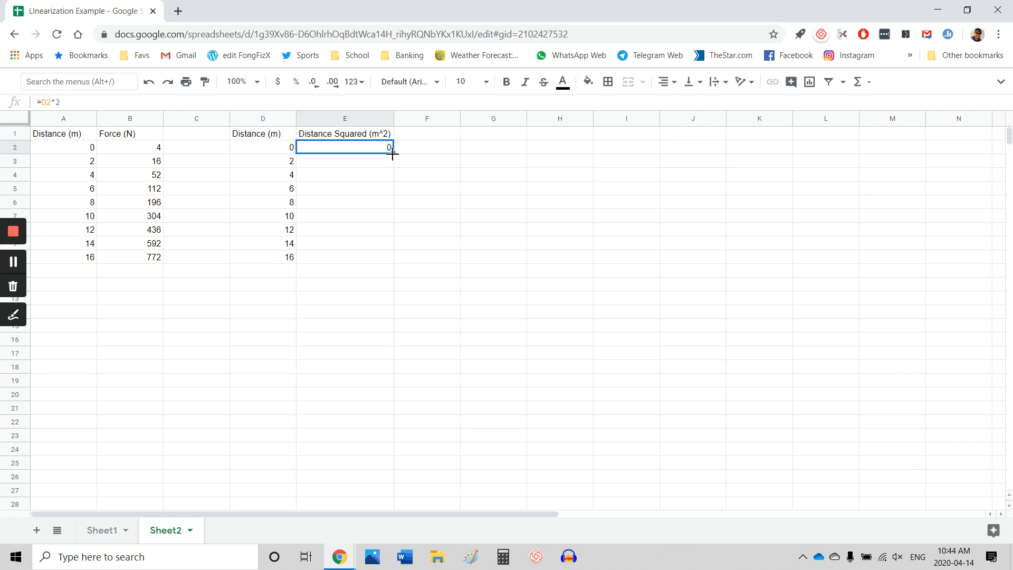
drag(392, 154, 396, 256)
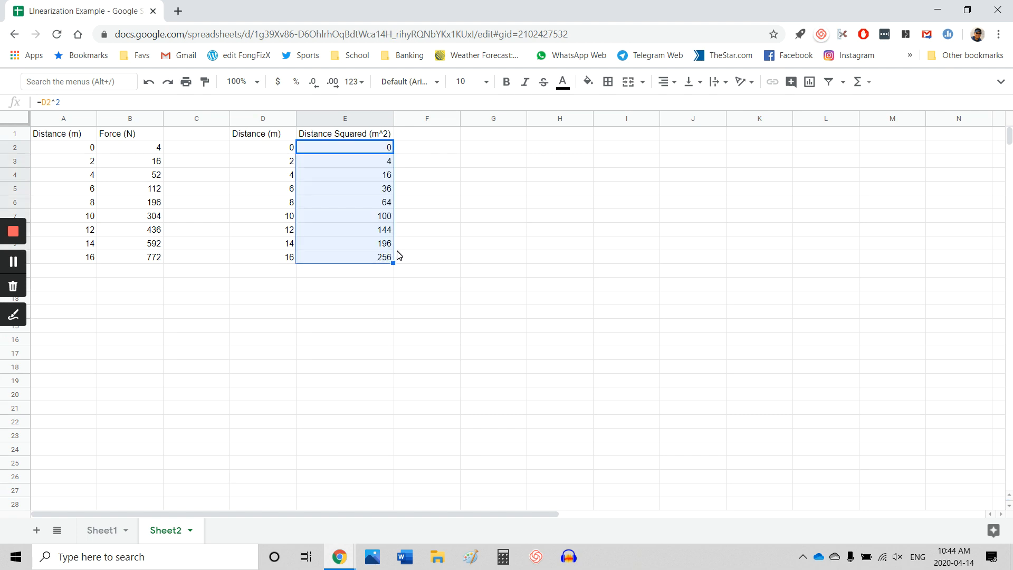
Copy the Force (N) column B1:B10 on Sheet2 and paste it starting at F1
click(482, 218)
drag(145, 135, 156, 262)
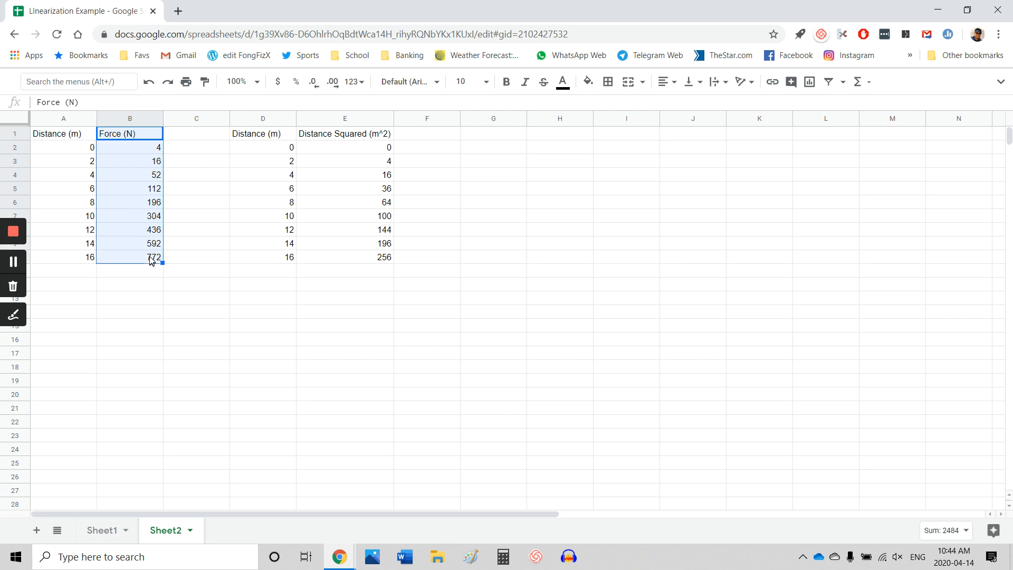
right_click(148, 231)
click(179, 143)
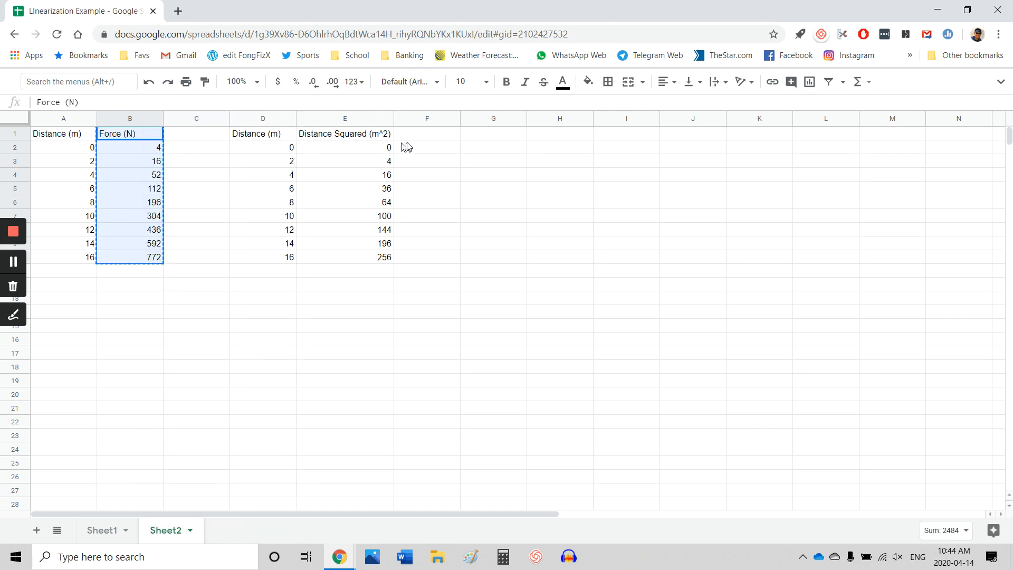
right_click(415, 139)
click(452, 163)
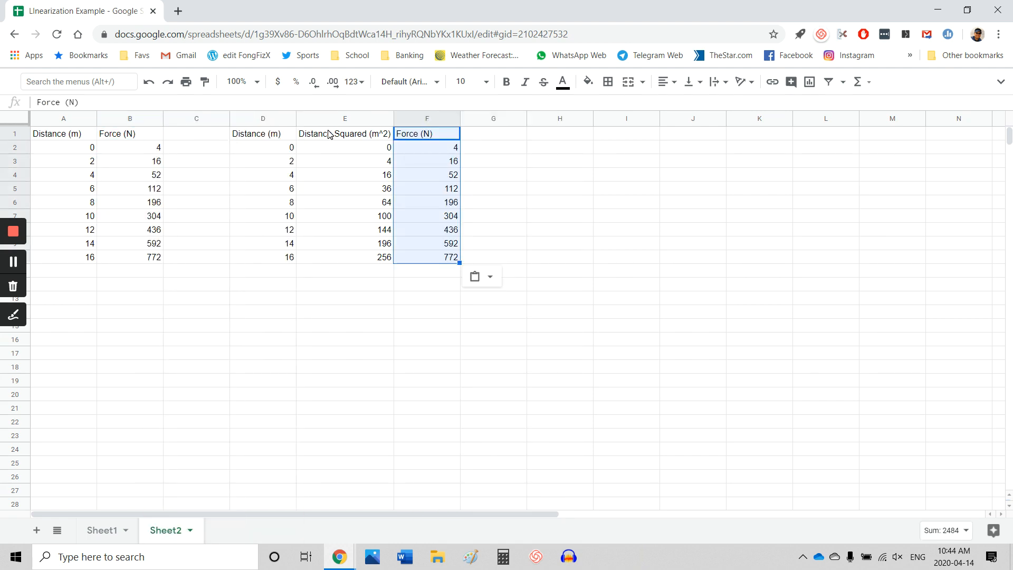
Apply an outer border around the Distance Squared and Force data in E1:F10
drag(332, 134, 453, 258)
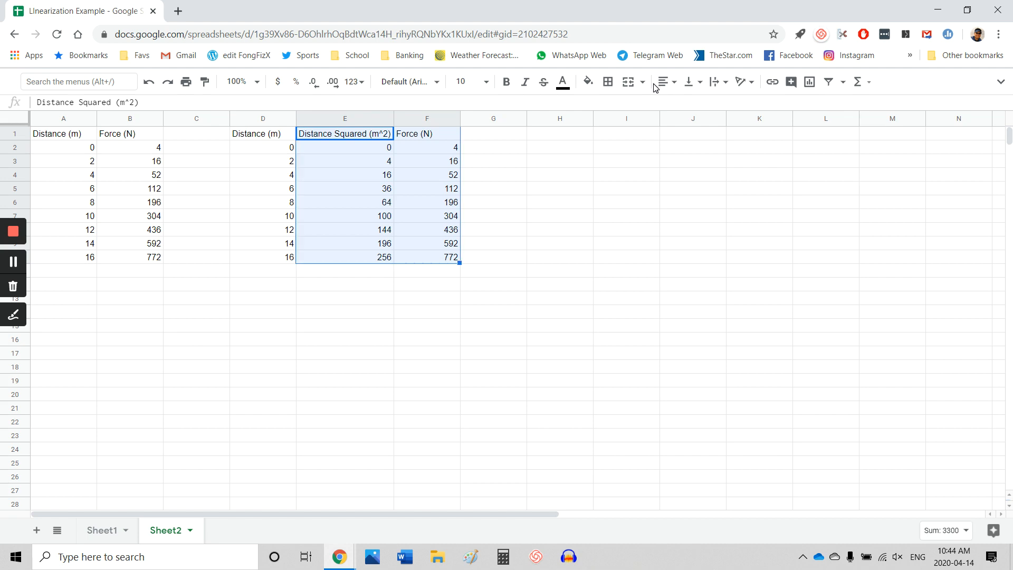
click(608, 81)
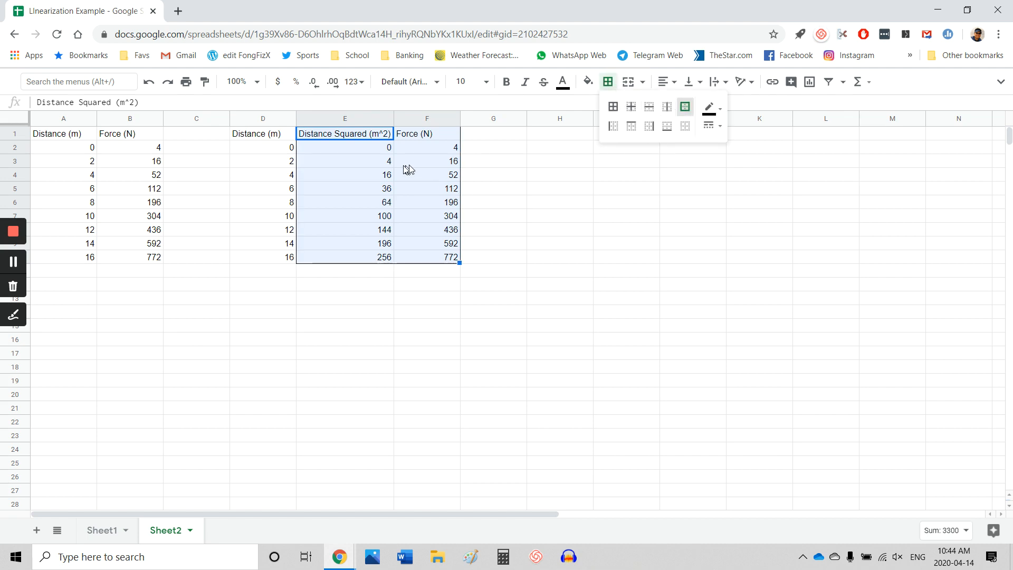
click(551, 174)
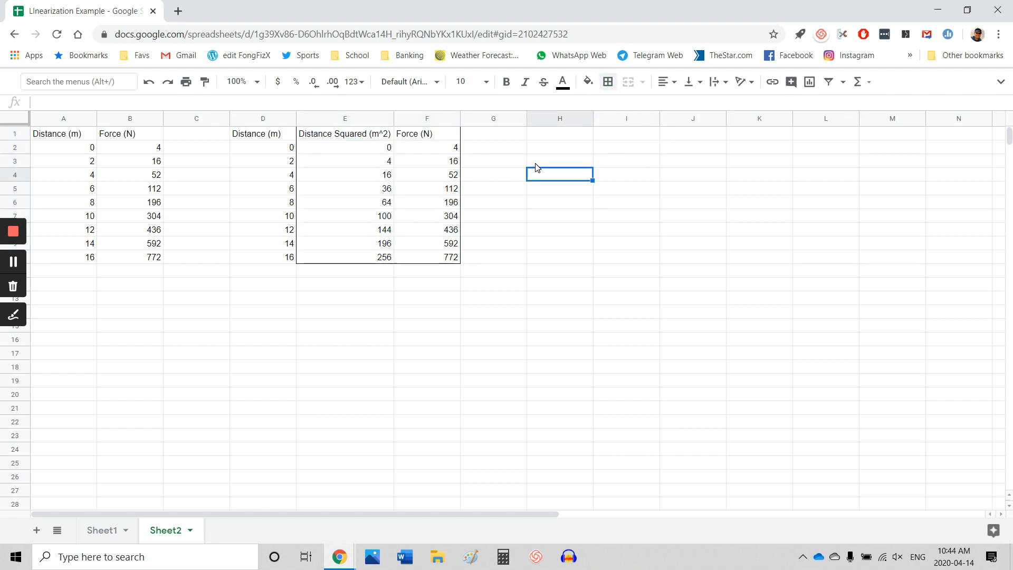
Check the curved chart on Sheet1, then insert a scatter chart of E1:F10 on Sheet2 and place it below the data
click(112, 530)
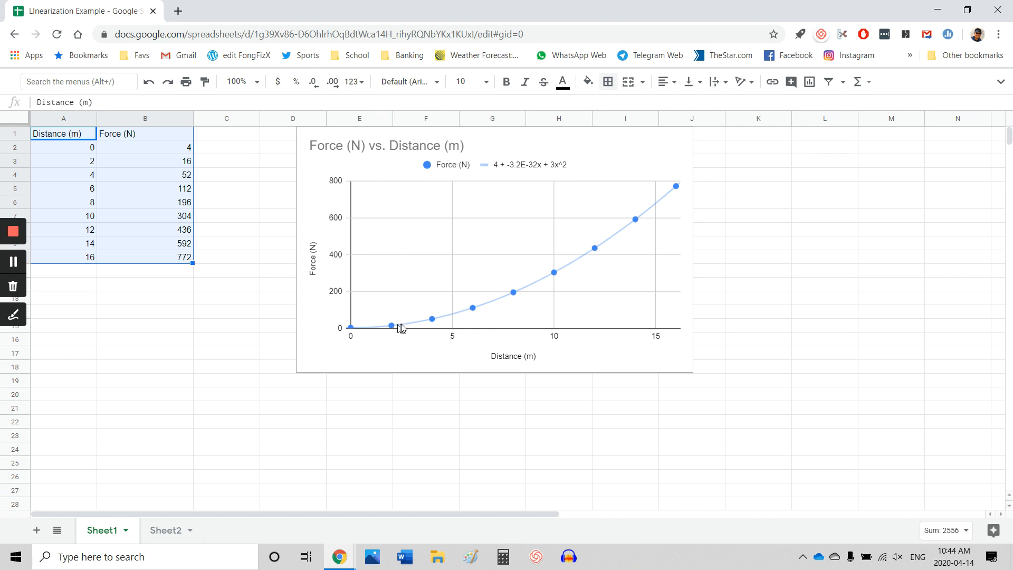
click(182, 532)
drag(355, 136, 421, 260)
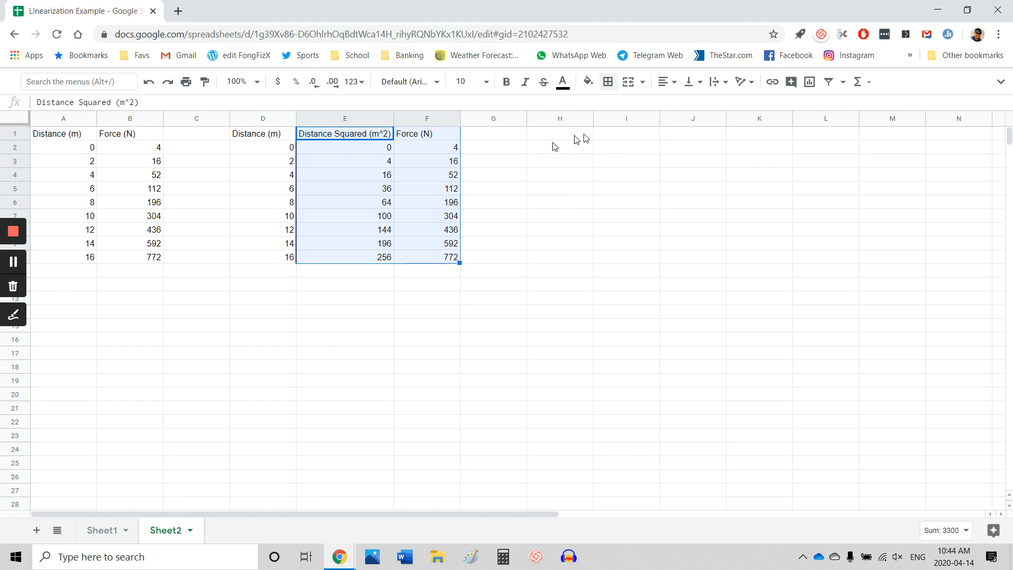
click(810, 81)
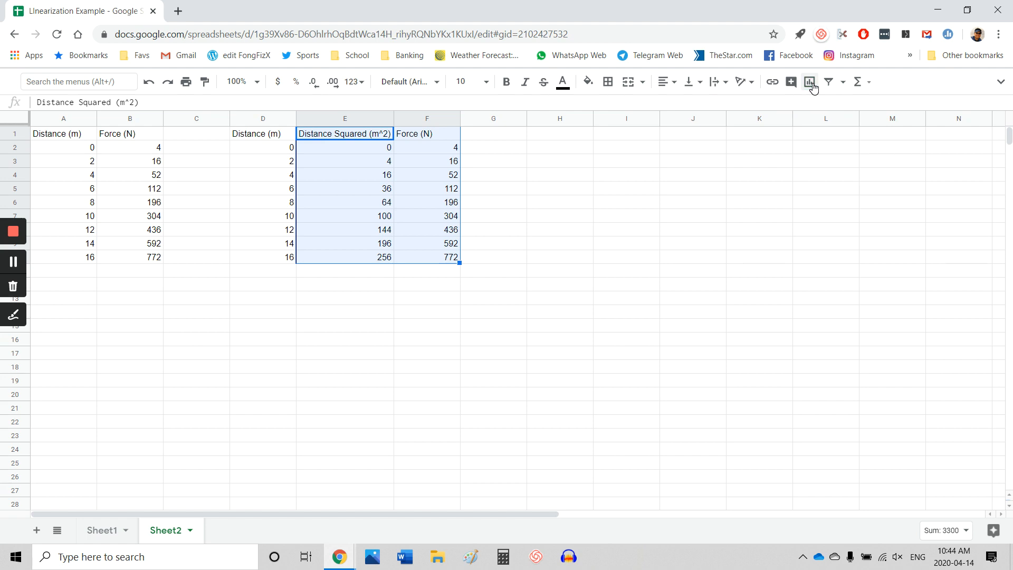
drag(530, 339, 591, 415)
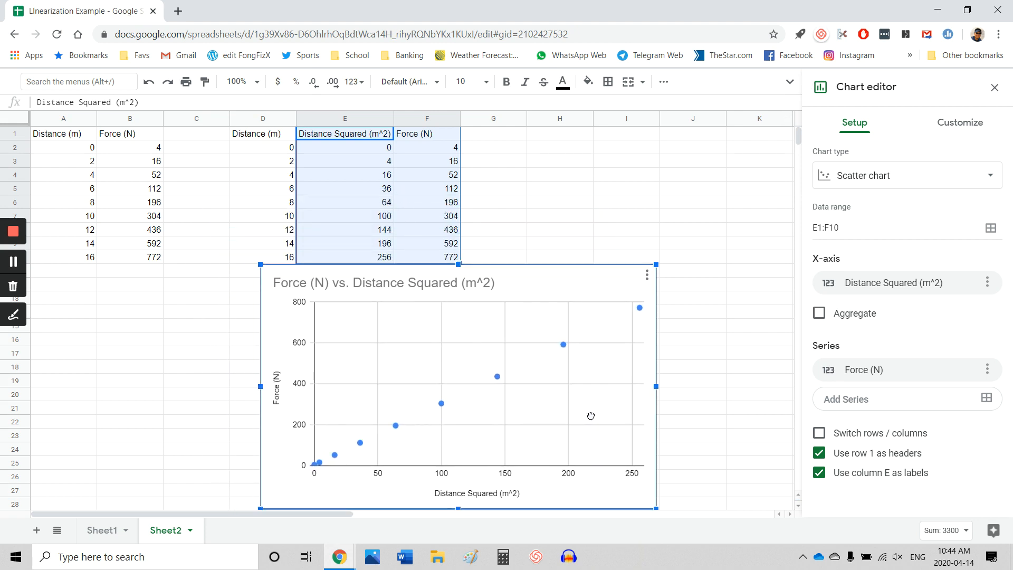
Add a linear trendline to the chart's Force (N) series and shift the chart left beneath the tables
click(961, 126)
click(861, 236)
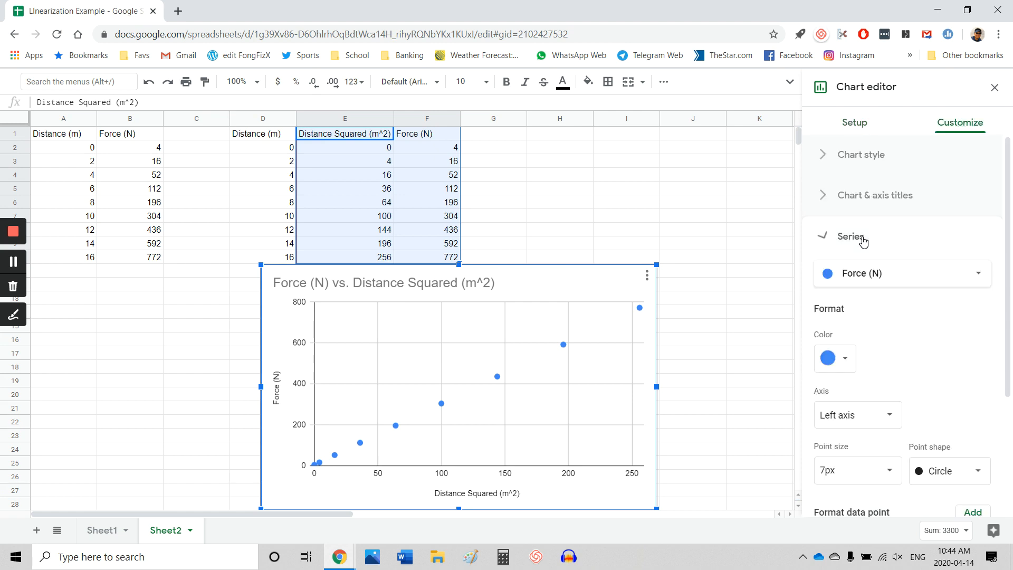
scroll(864, 242, down, 3)
scroll(864, 242, down, 2)
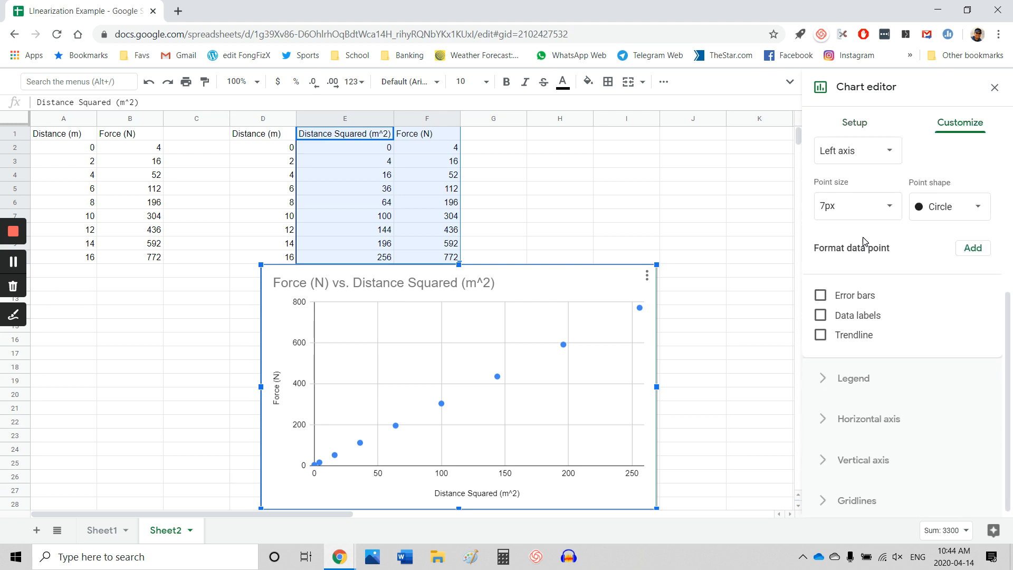
click(858, 330)
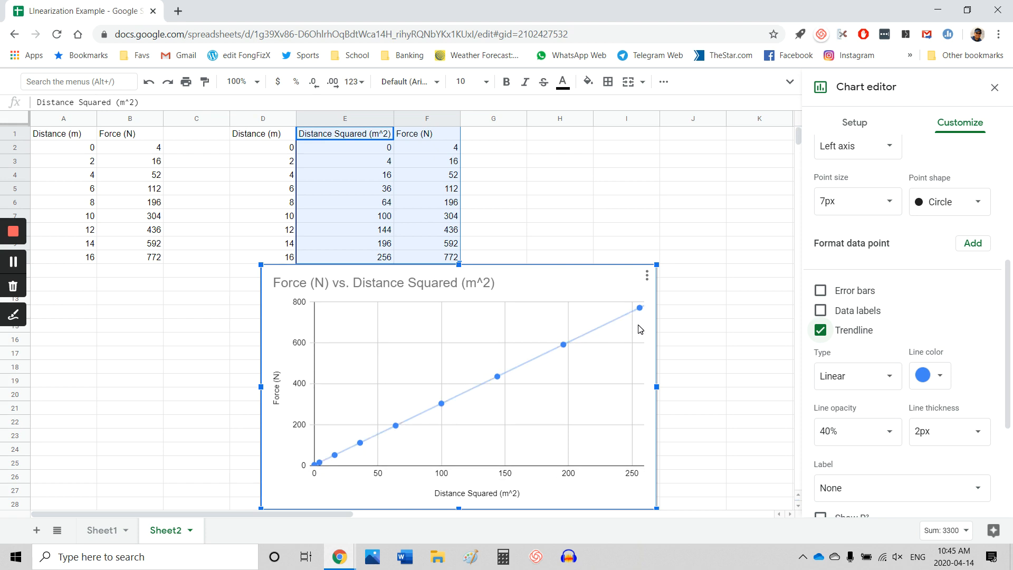
drag(581, 306, 475, 296)
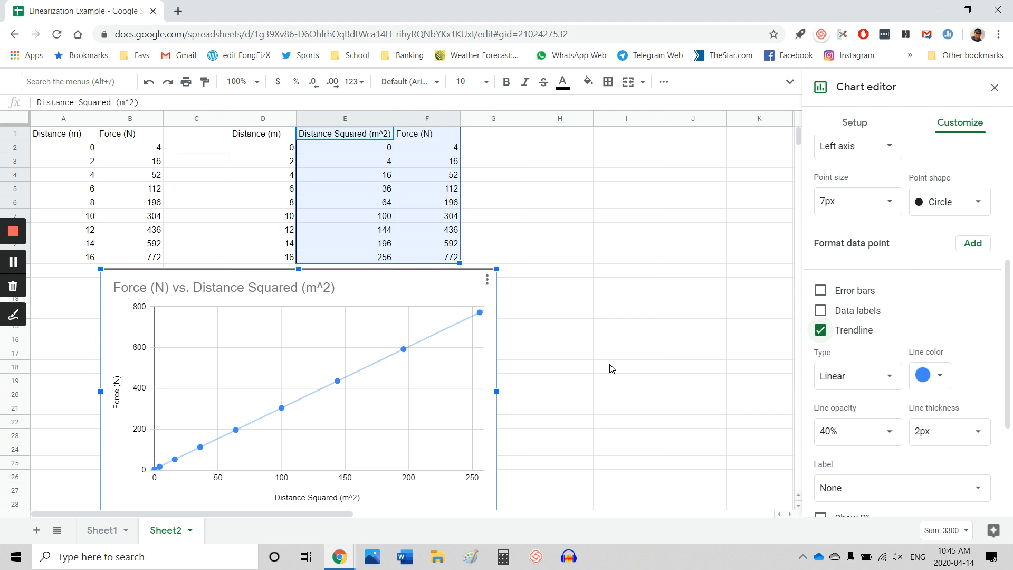
mouse_move(418, 305)
mouse_down()
mouse_move(425, 296)
mouse_move(421, 305)
mouse_up()
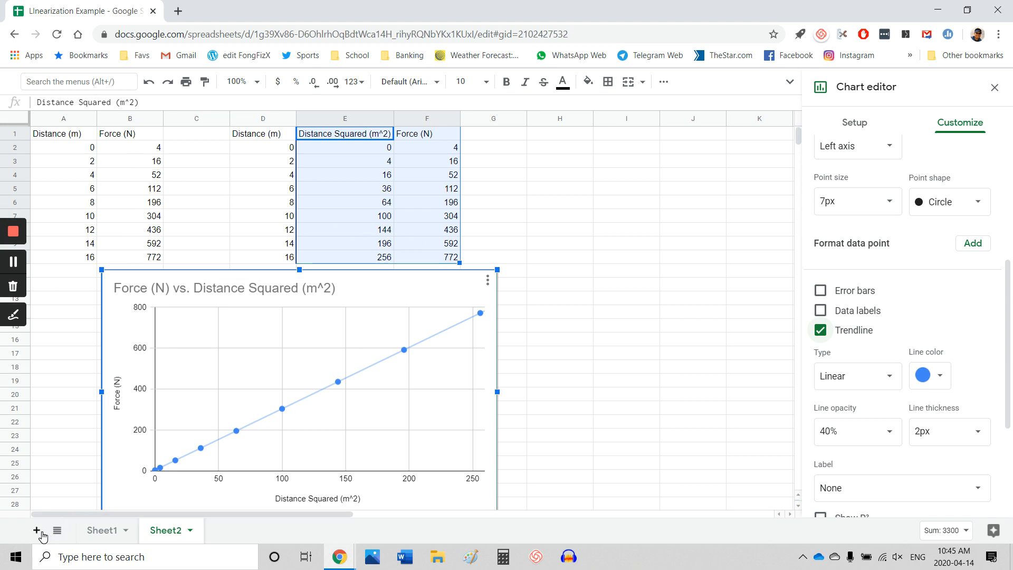
Copy the distance and force table A1:B10 from Sheet2 into a new sheet, starting at A1
drag(74, 137, 141, 260)
right_click(141, 259)
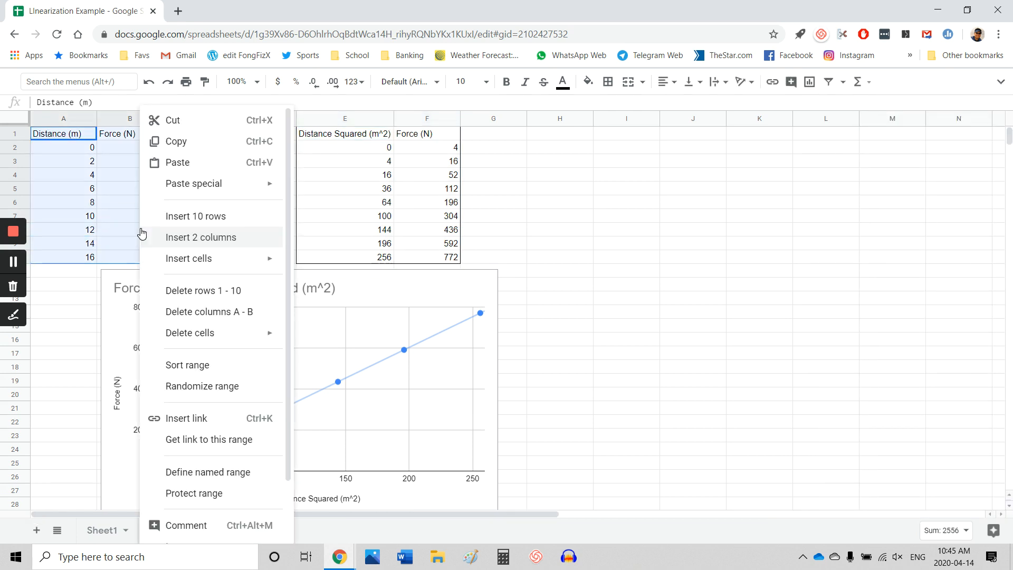
click(214, 140)
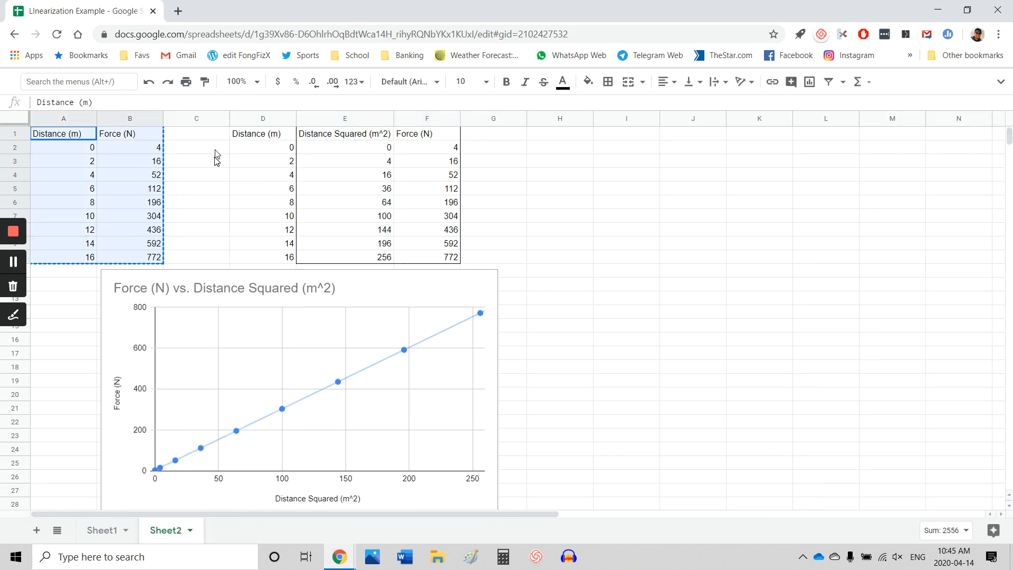
click(36, 530)
right_click(73, 148)
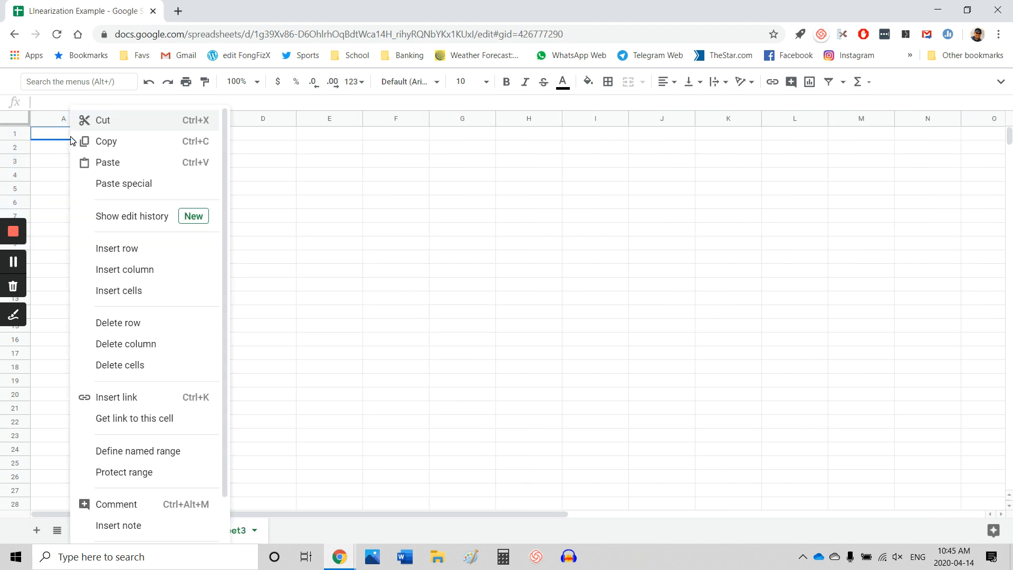
click(93, 160)
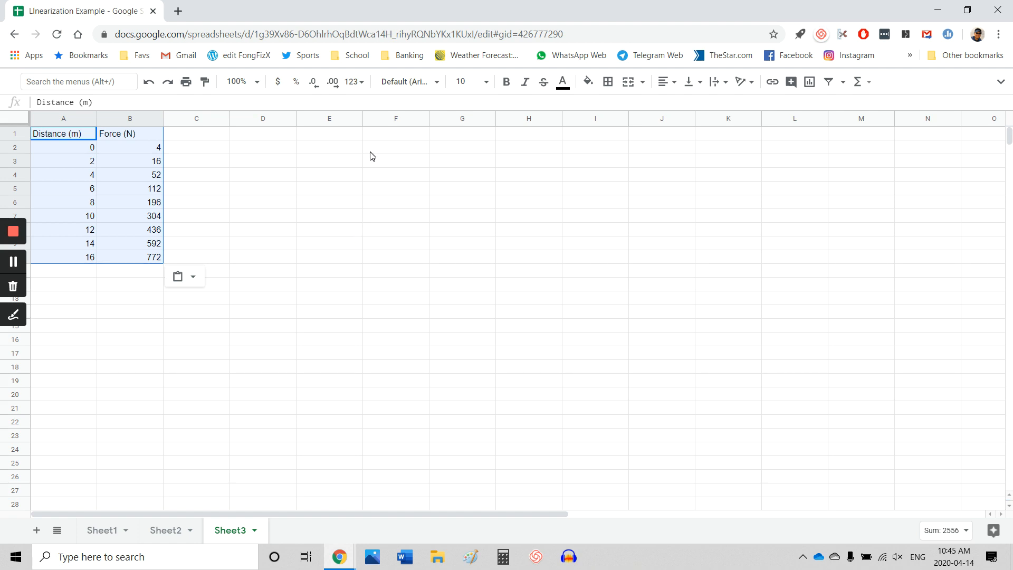
Enter the note "y=x^2" in F1 and "sqrt(y) = x" in F2 of Sheet3
click(374, 135)
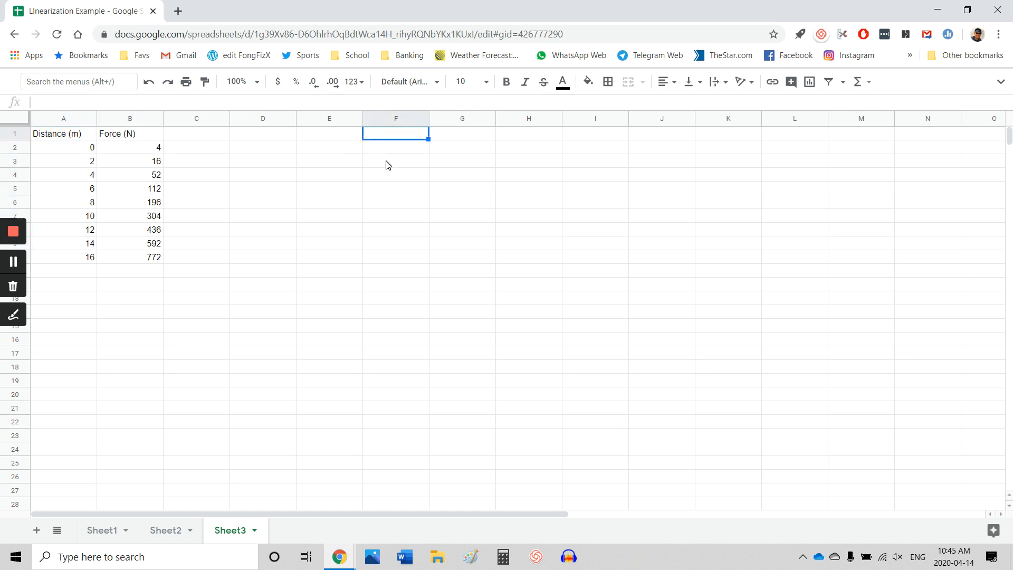
text(y=x^2)
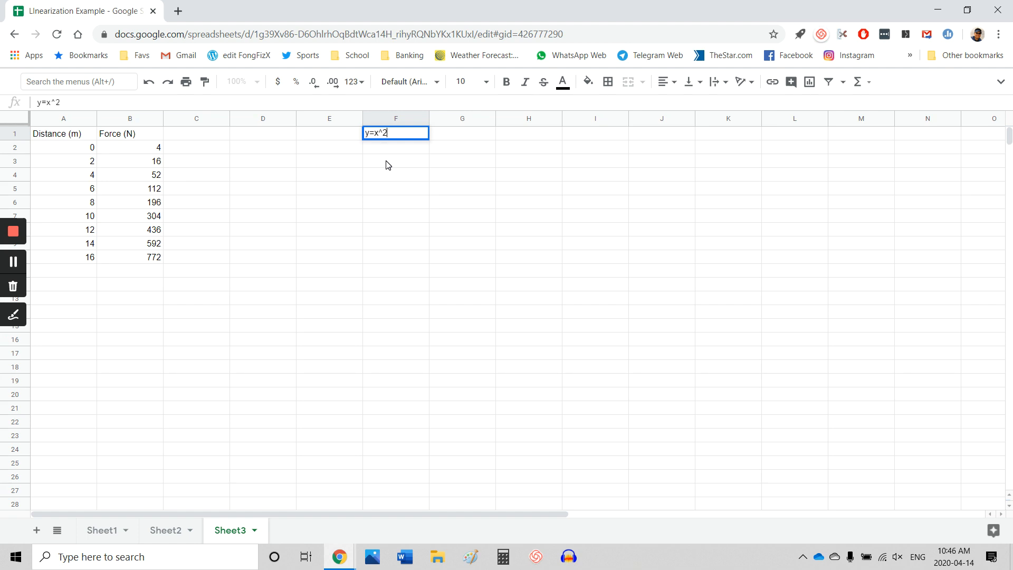
key(Return)
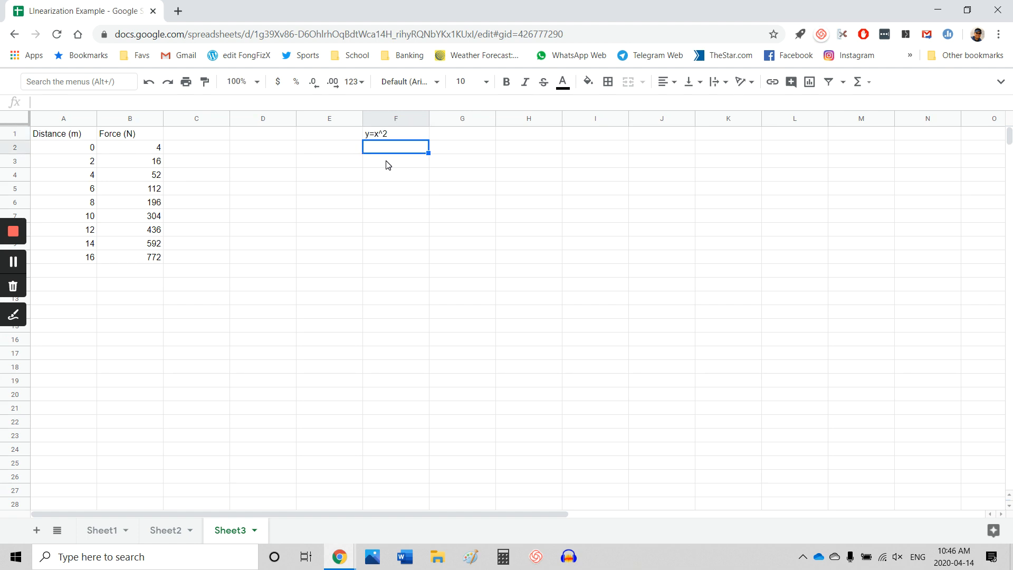
text(sqrt(y)
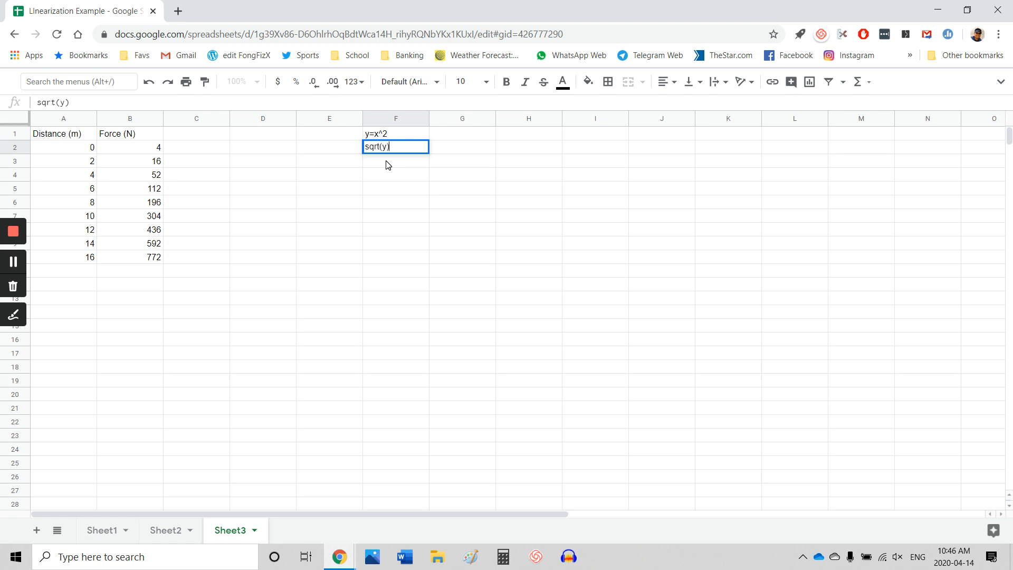
text() = x)
key(Return)
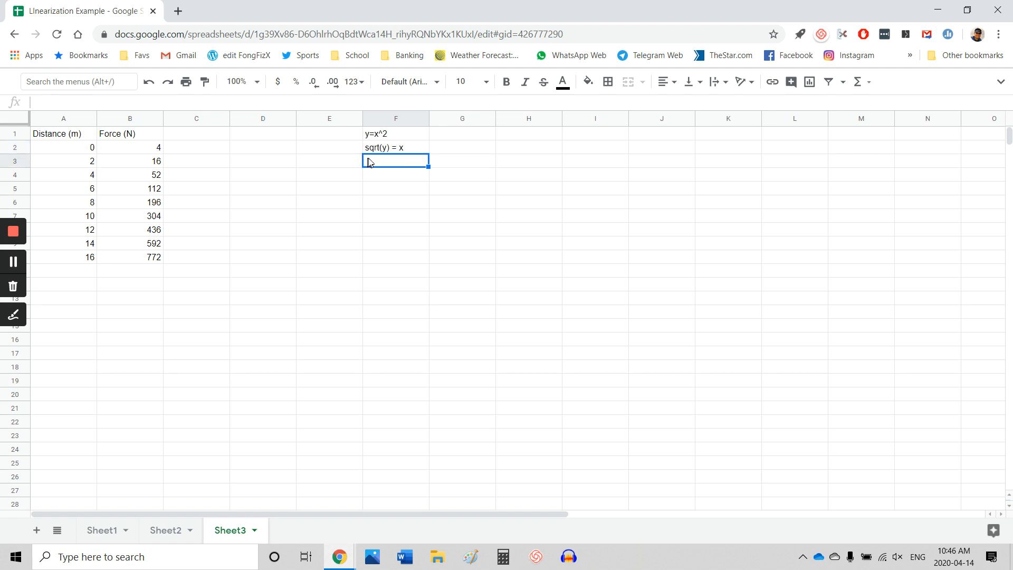
click(379, 152)
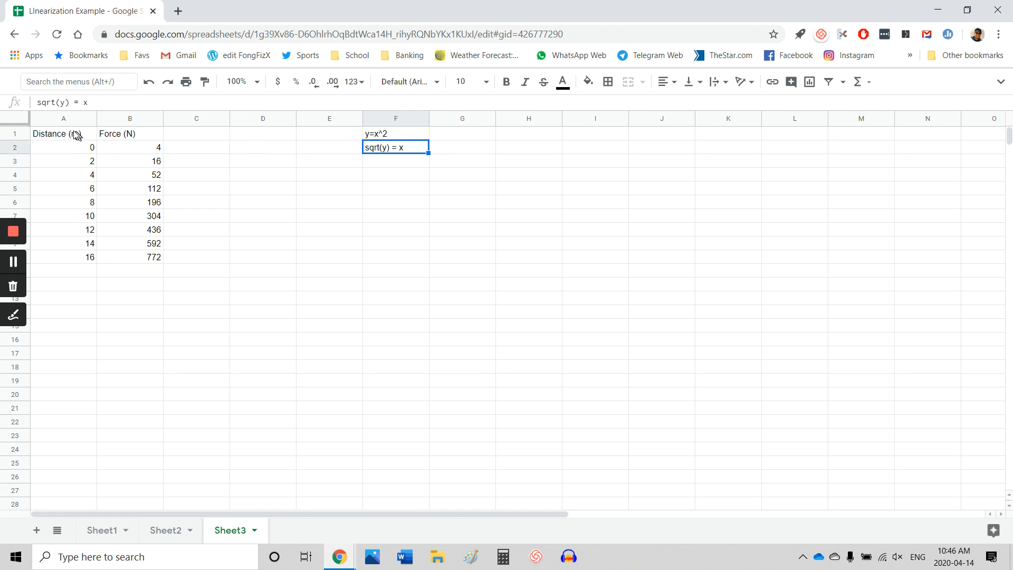
Copy the Distance (m) column A1:A10 on Sheet3 and paste it starting at D1
drag(75, 135, 84, 258)
key(ctrl+c)
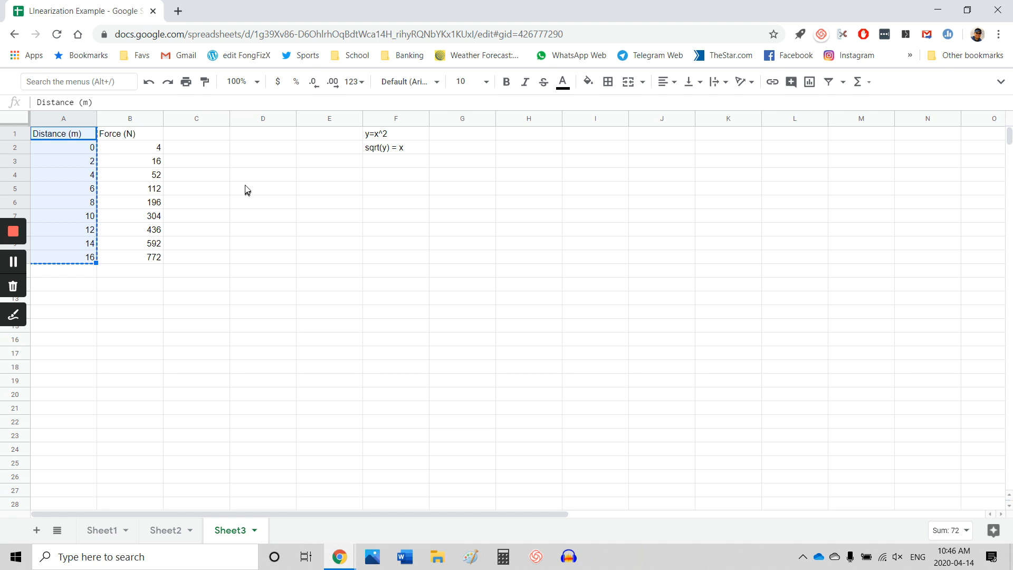
click(267, 136)
key(ctrl+v)
Clear the equation notes from column F, cells F1 to F4
click(391, 135)
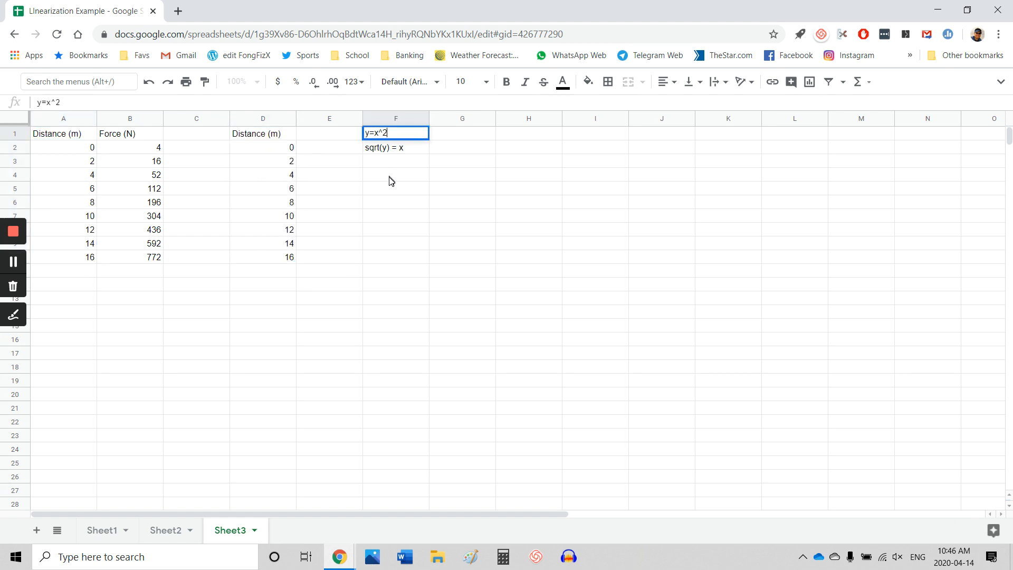
drag(391, 181, 395, 143)
key(Delete)
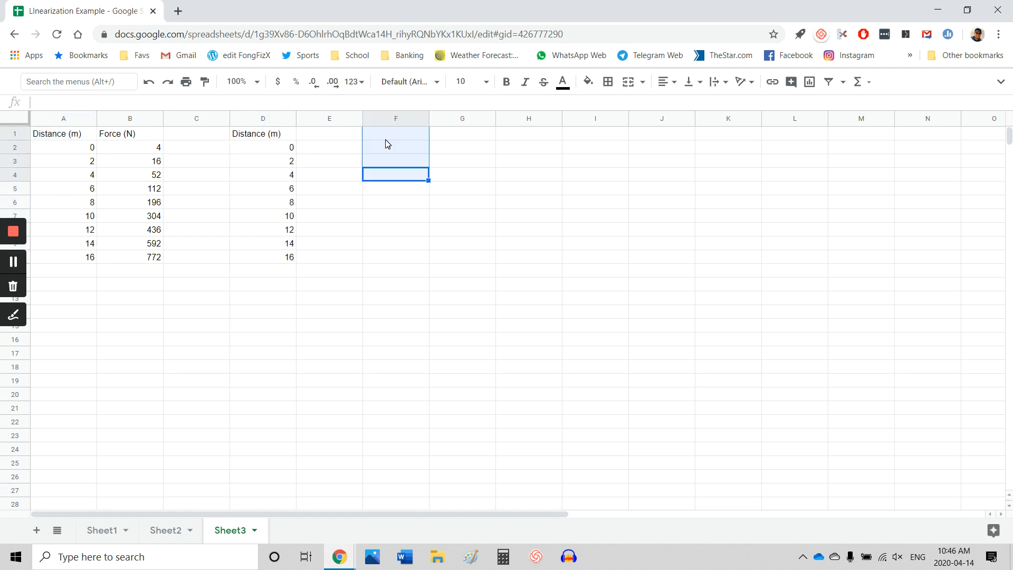
Copy the Force (N) column B1:B10 on Sheet3 and paste it starting at F1
drag(144, 136, 148, 266)
key(ctrl+c)
click(419, 138)
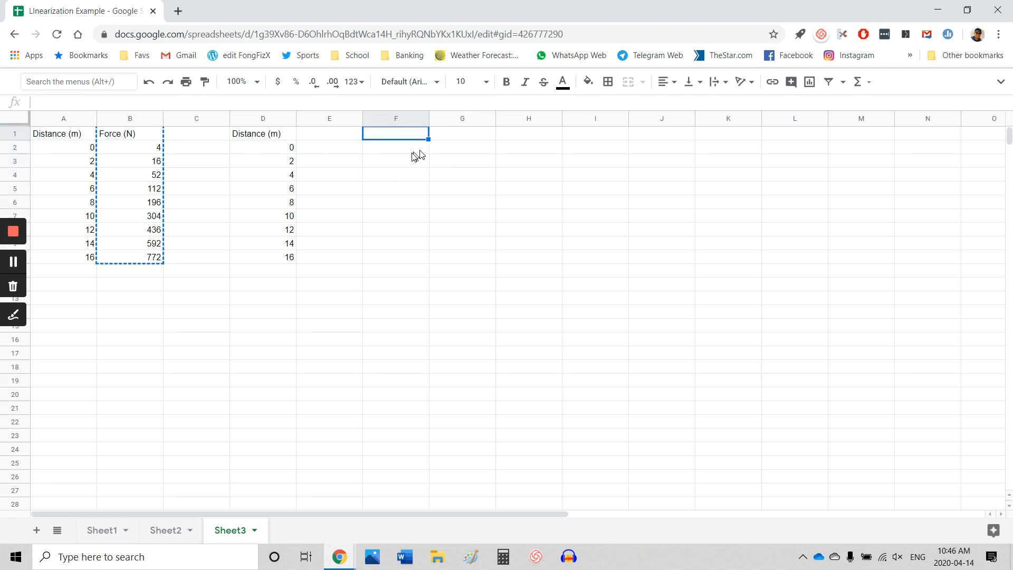
key(ctrl+v)
Enter a formula in E2 for the square root of the force in F2 and fill it down to E10
click(333, 149)
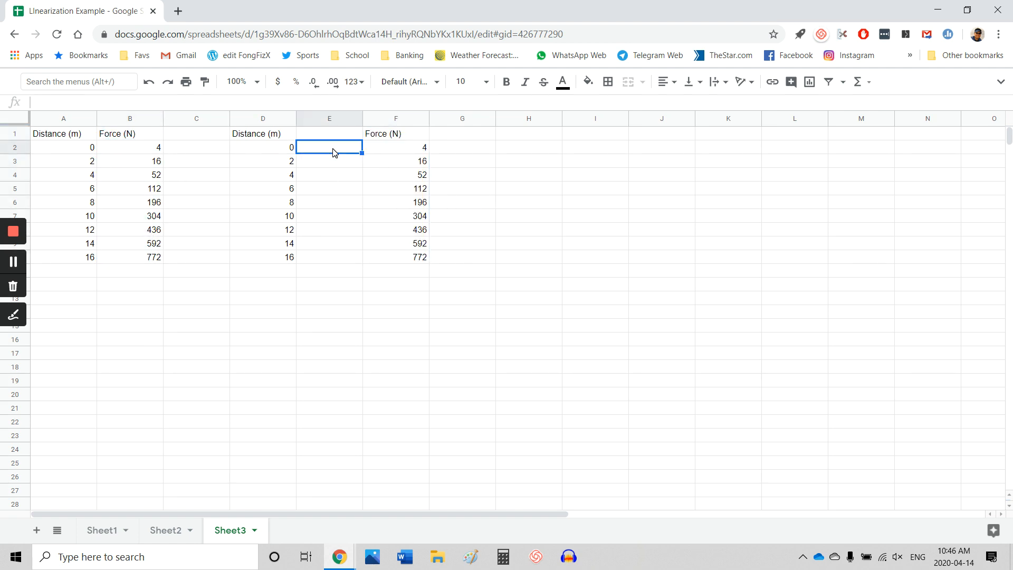
text(=sqrt)
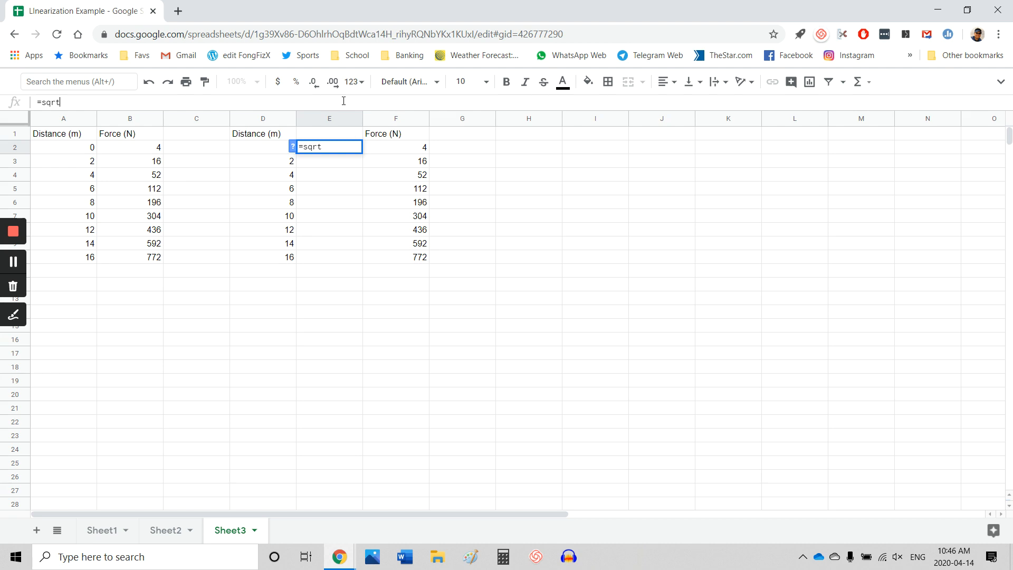
text(()
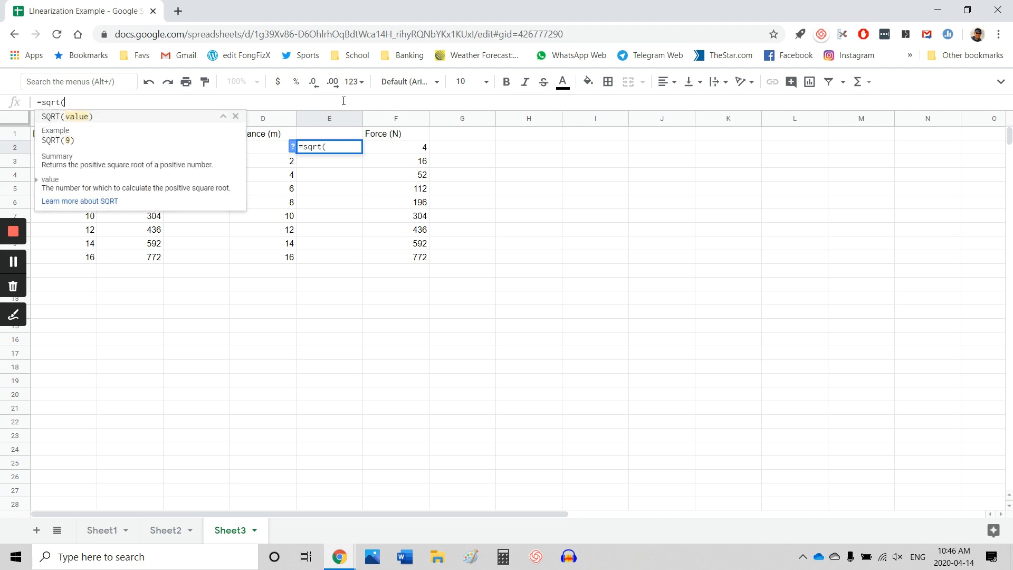
click(397, 152)
key(Return)
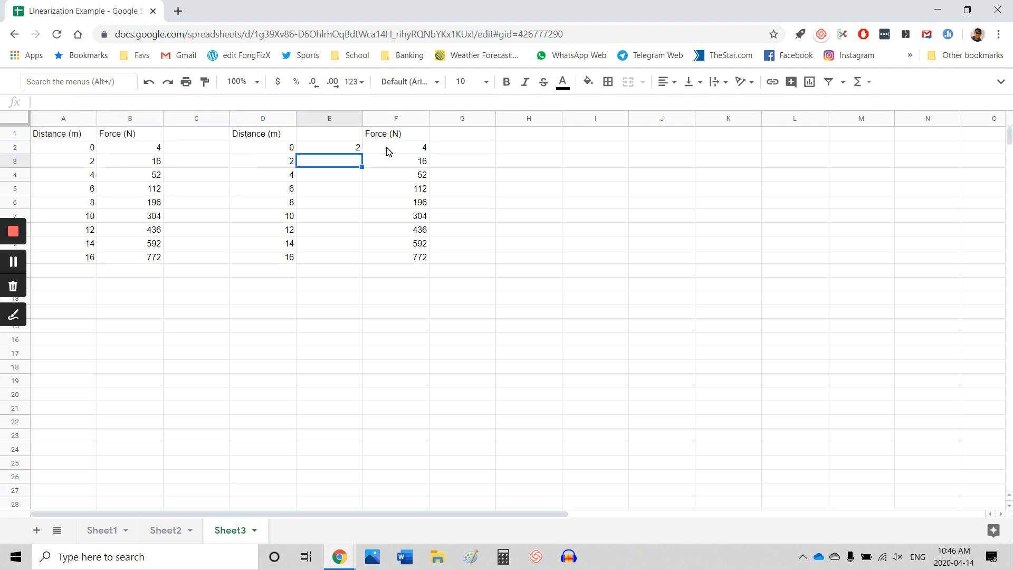
click(353, 151)
drag(364, 152, 355, 258)
Enter the header "Sqrt Force (sr(N)" in cell E1 and widen column E slightly to fit it
click(339, 133)
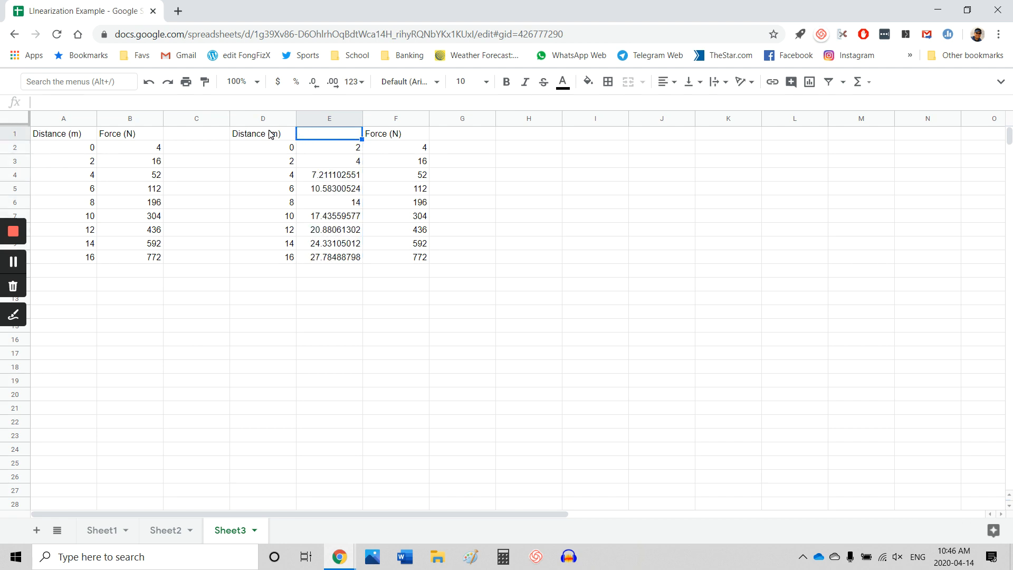
click(272, 134)
click(318, 135)
text(Sqrt)
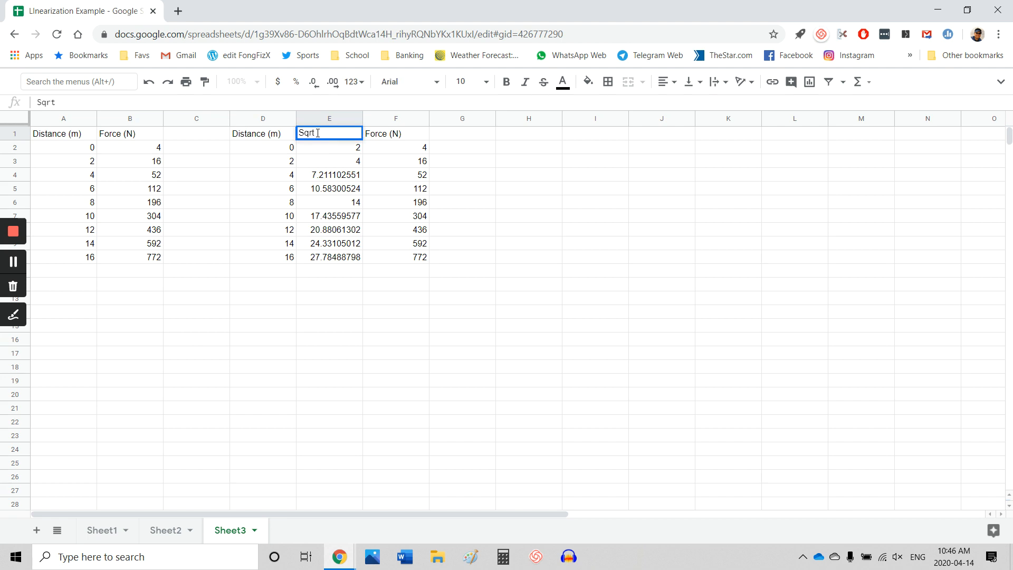
text( Force (SQRT)
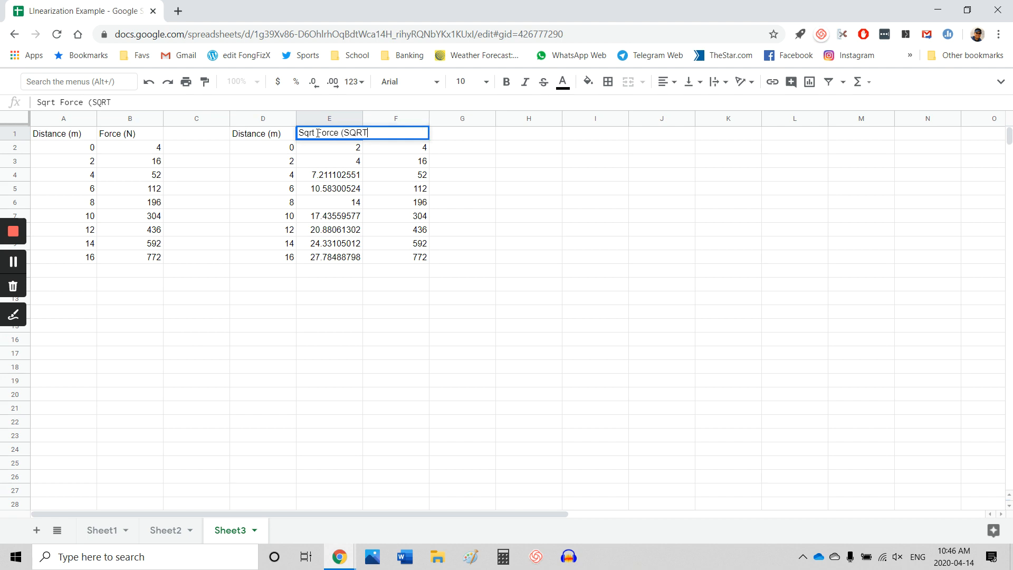
key(BackSpace)
key(BackSpace)
key(BackSpace)
key(BackSpace)
key(Return)
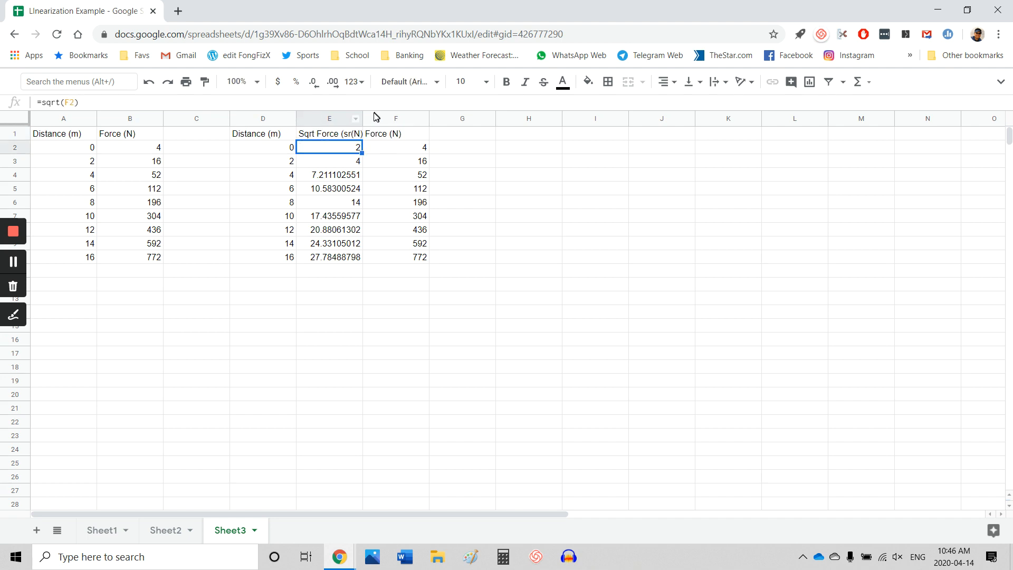
drag(361, 119, 397, 258)
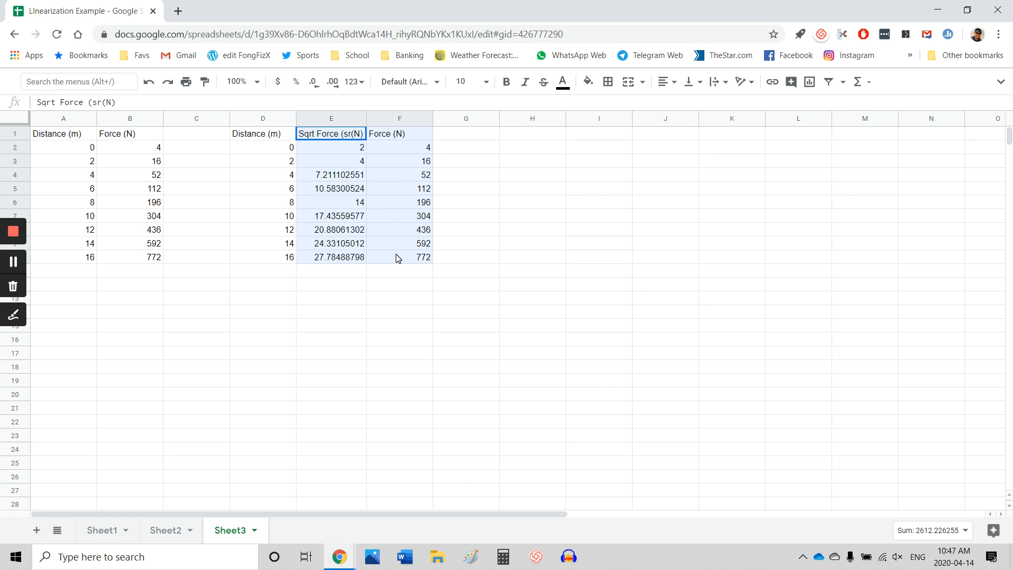
Insert a scatter chart of square-root force against distance from D1:E10 and place it directly below the data
click(465, 257)
drag(263, 133, 342, 264)
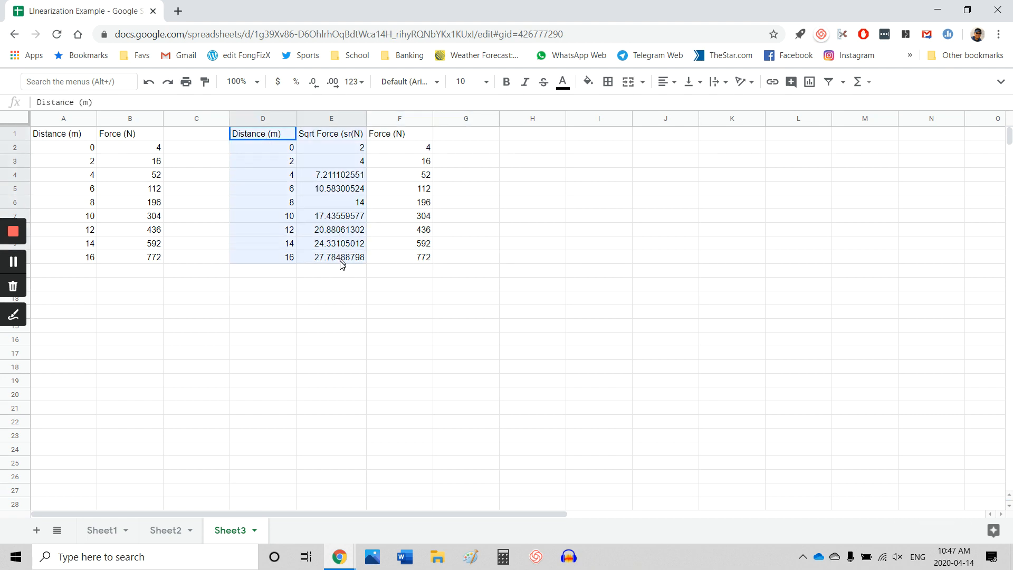
click(807, 83)
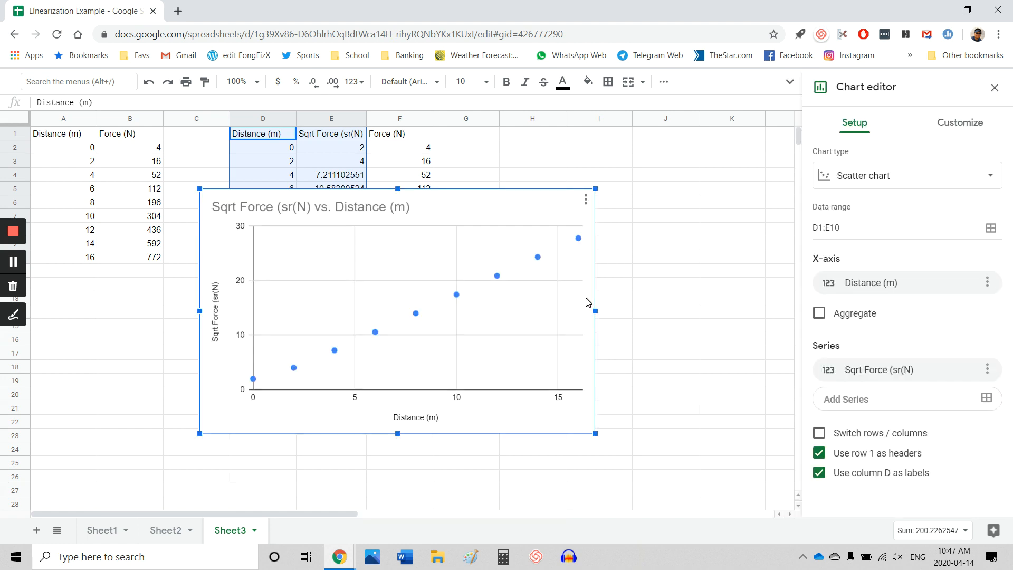
drag(430, 287, 369, 363)
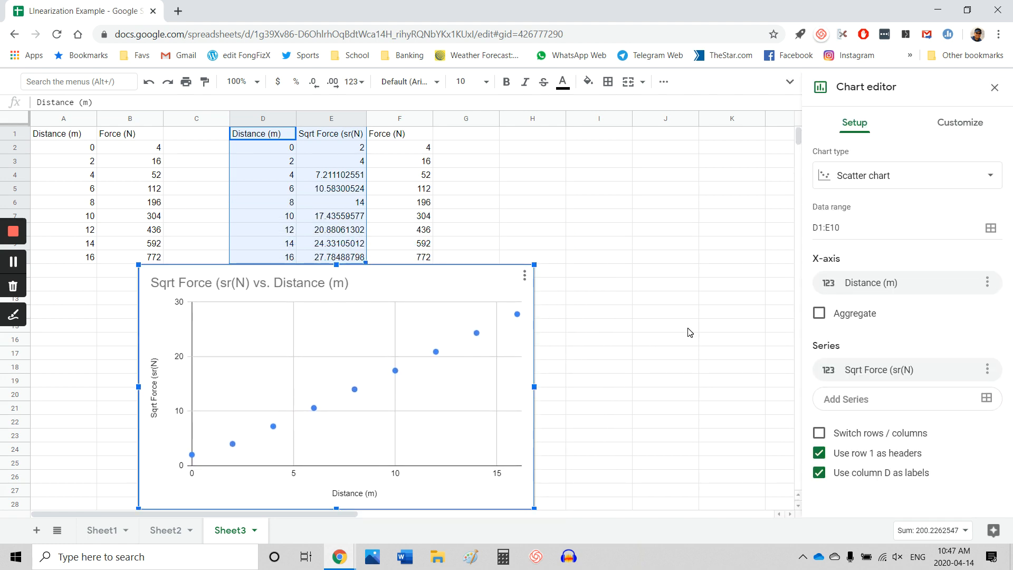